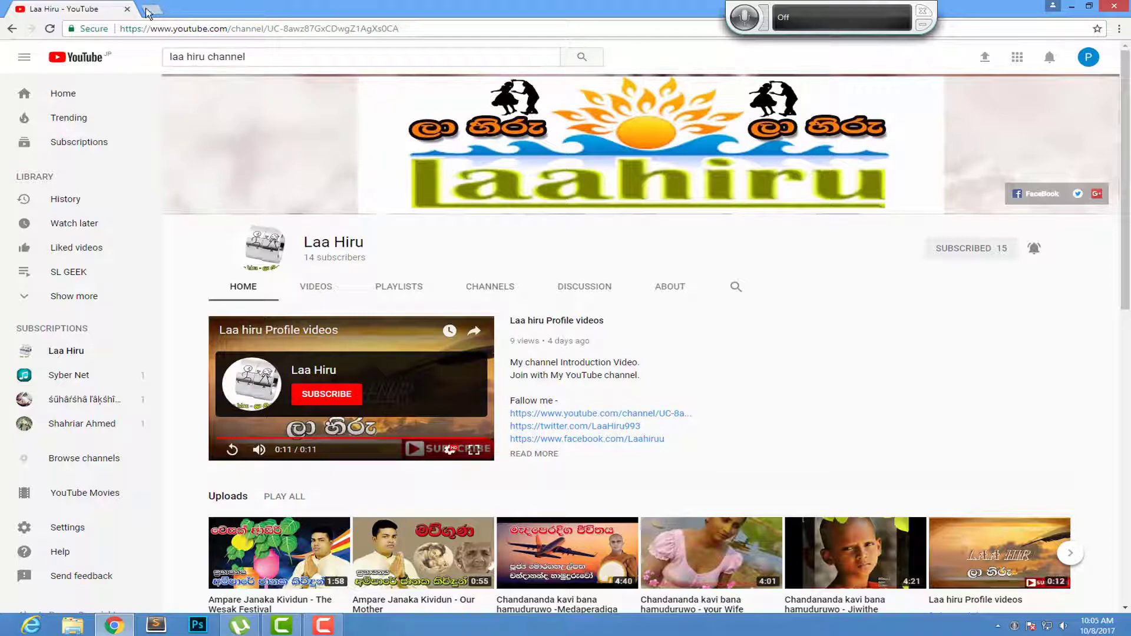
{"action": "left_click", "coordinate": [128, 8]}
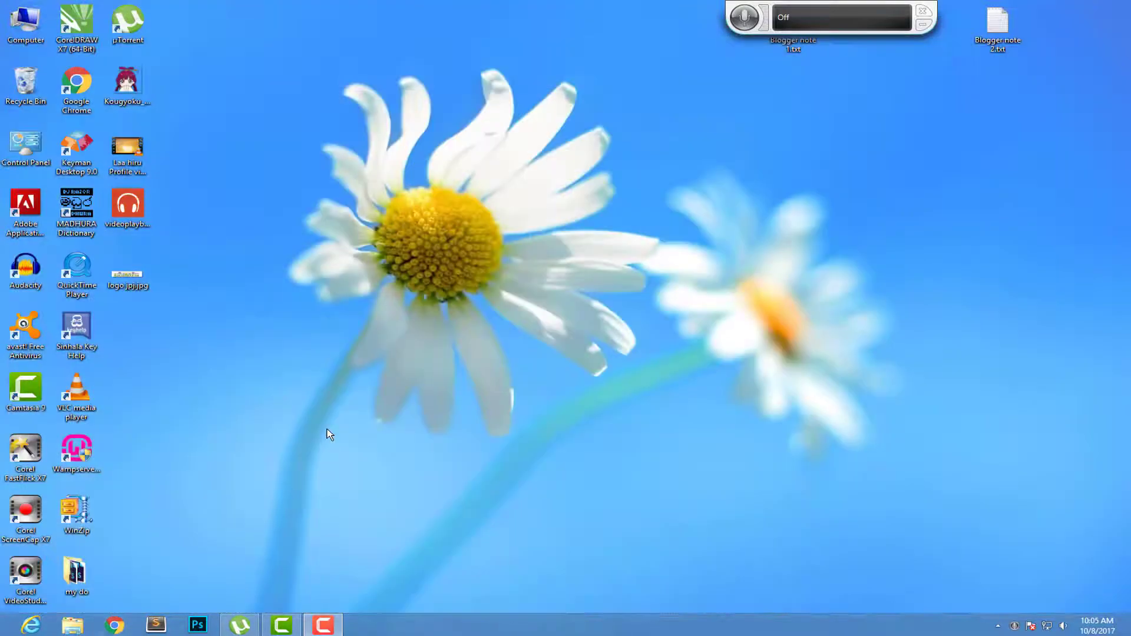
{"action": "left_click", "coordinate": [115, 626]}
{"action": "type", "text": "ww"}
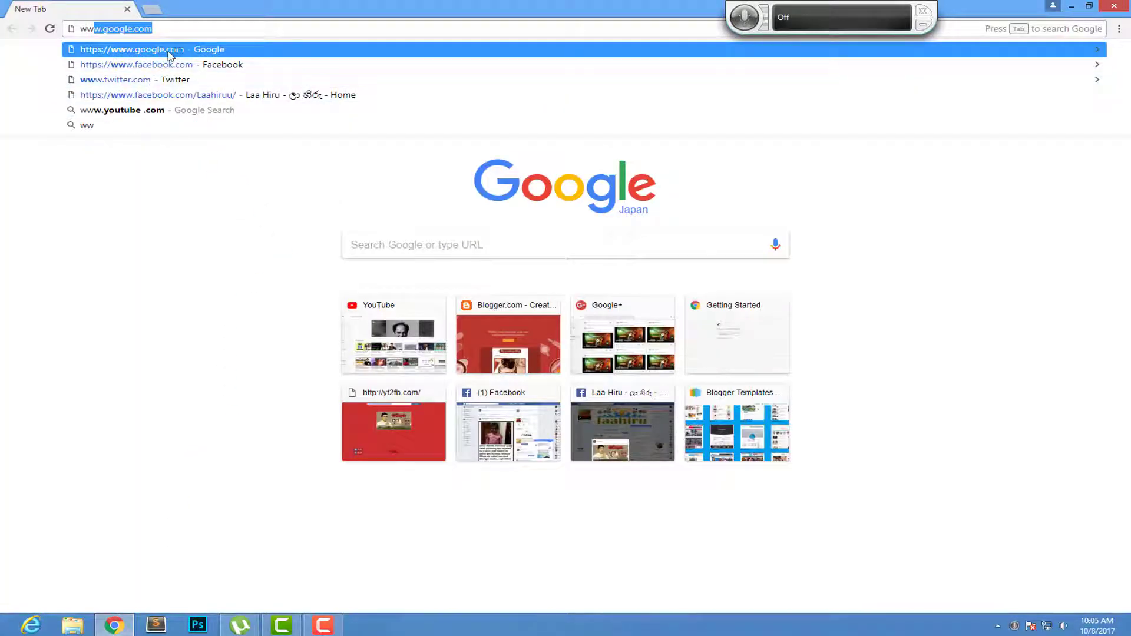
{"action": "key", "text": "Return"}
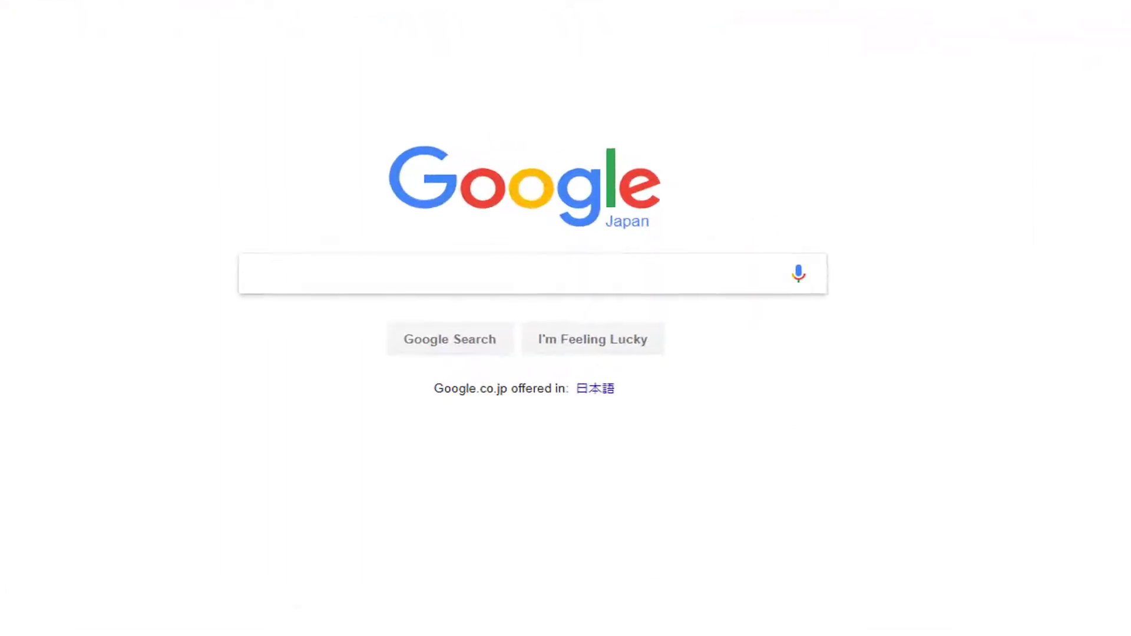
{"action": "type", "text": "rea"}
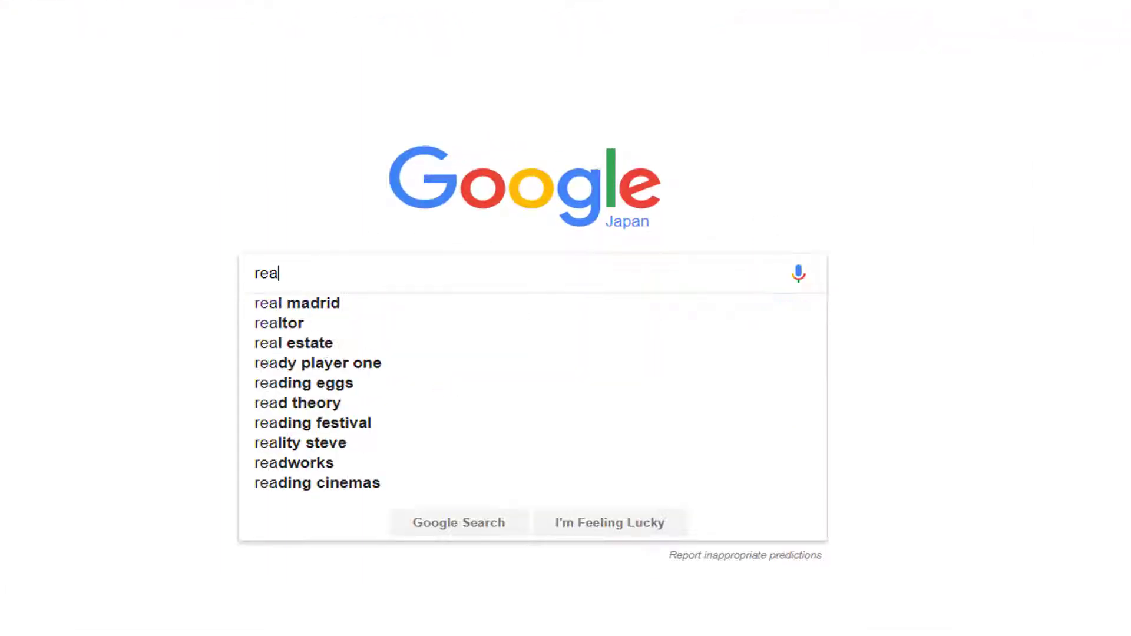
{"action": "type", "text": "l"}
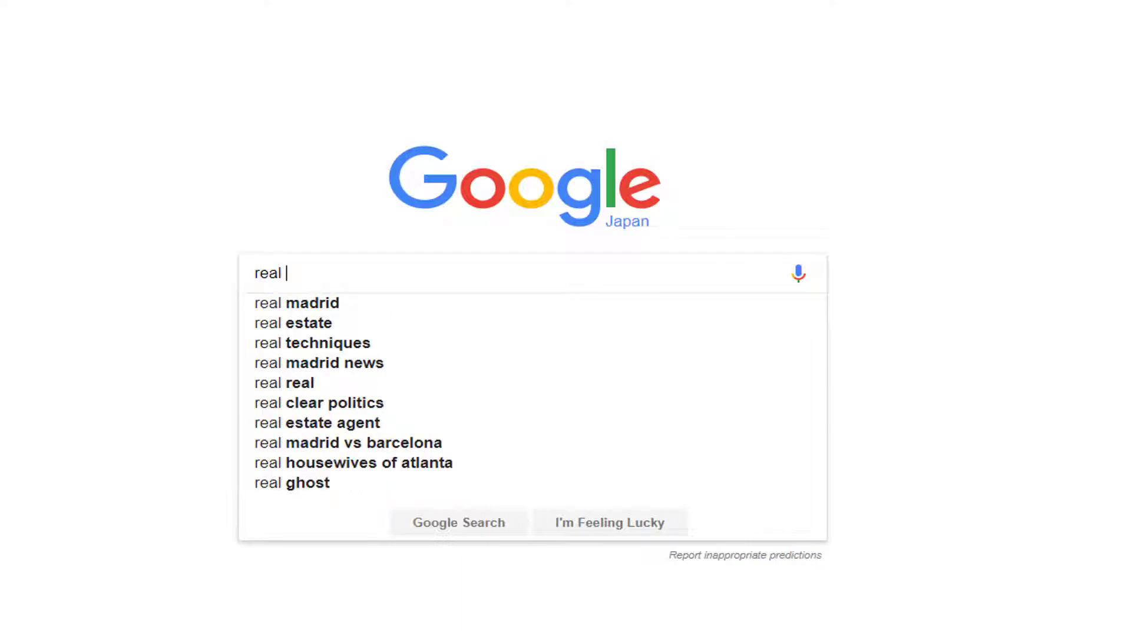
{"action": "type", "text": " word"}
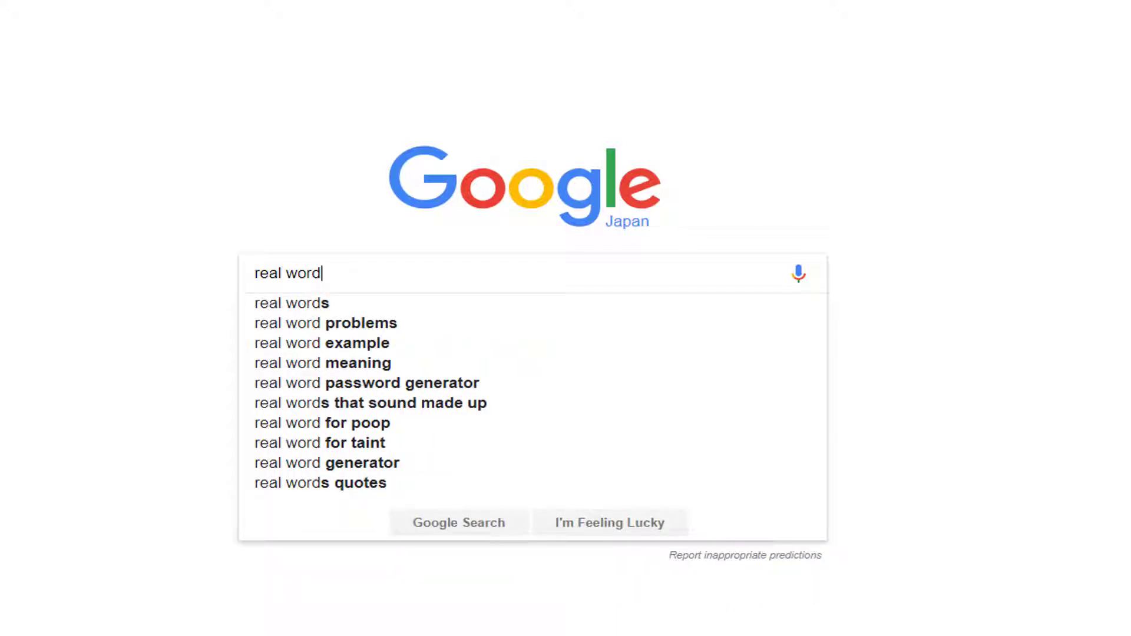
{"action": "type", "text": " cur"}
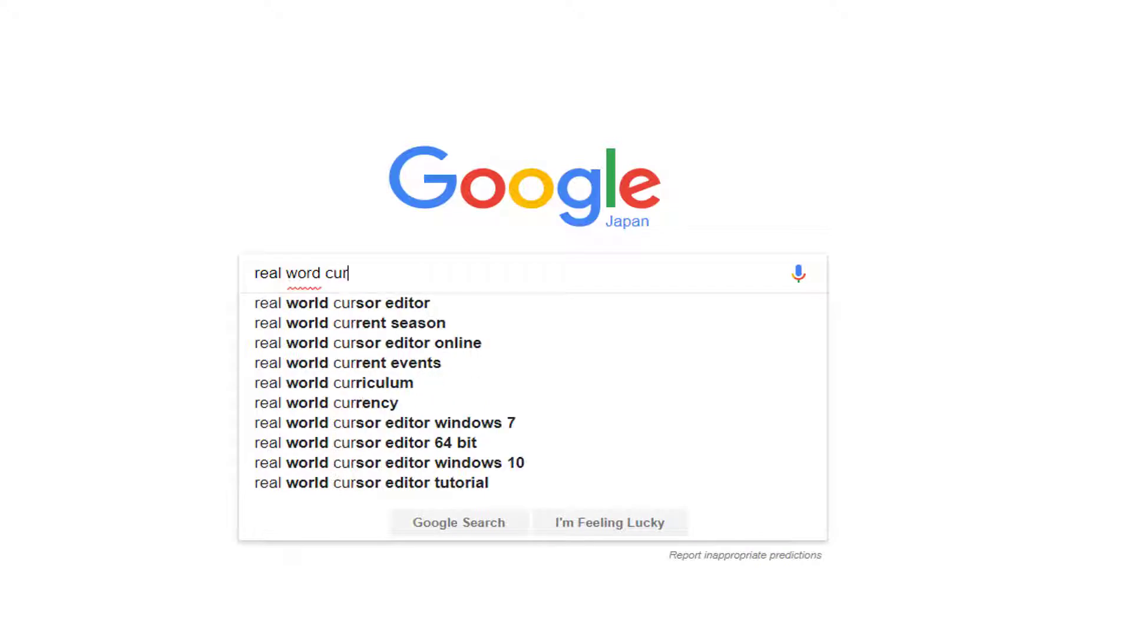
{"action": "left_click", "coordinate": [425, 305]}
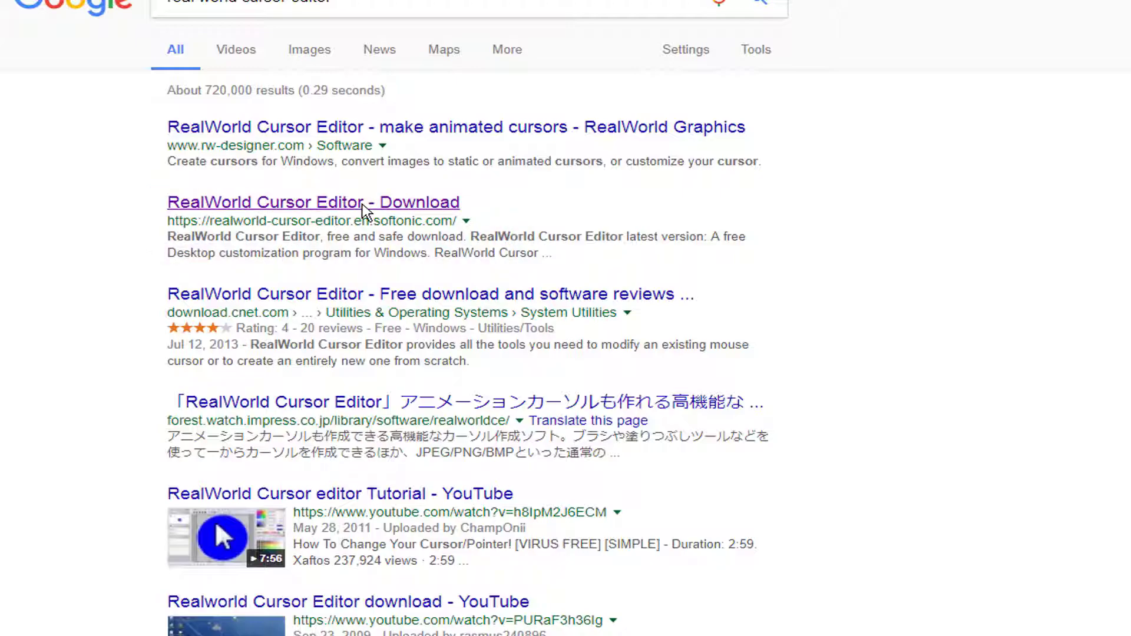
Download RWCursorEditor32.msi from the Softonic page for RealWorld Cursor Editor, using the free download and its alternative external-server link.
{"action": "left_click", "coordinate": [365, 203]}
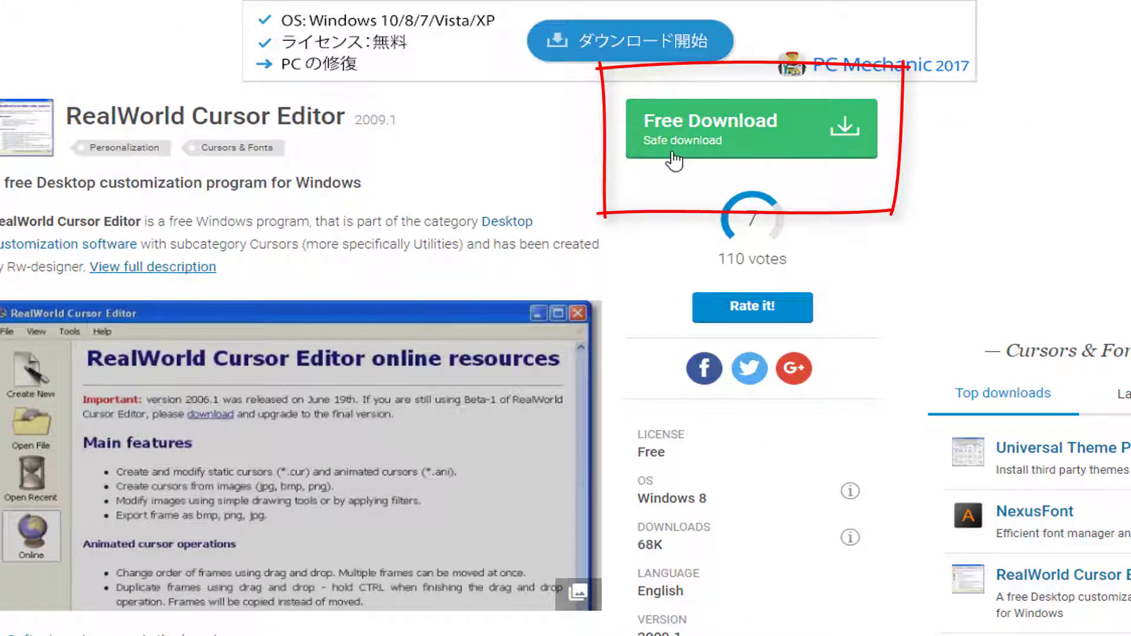
{"action": "left_click", "coordinate": [674, 161]}
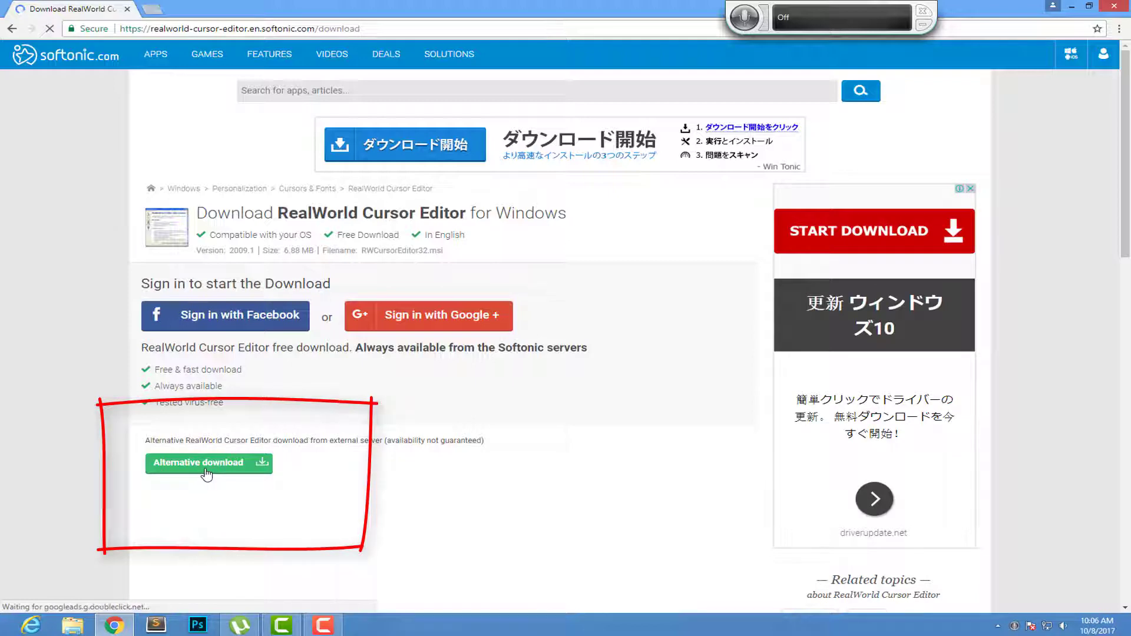
{"action": "left_click", "coordinate": [209, 475]}
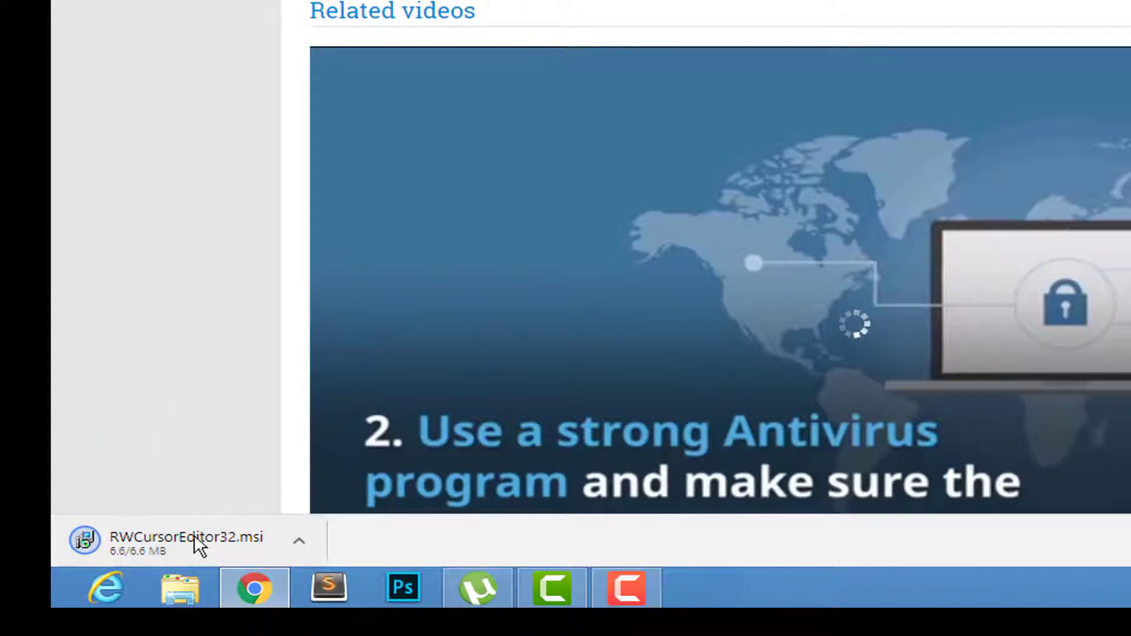
Show the downloaded RWCursorEditor32.msi in its folder and launch the installer.
{"action": "left_click", "coordinate": [300, 542]}
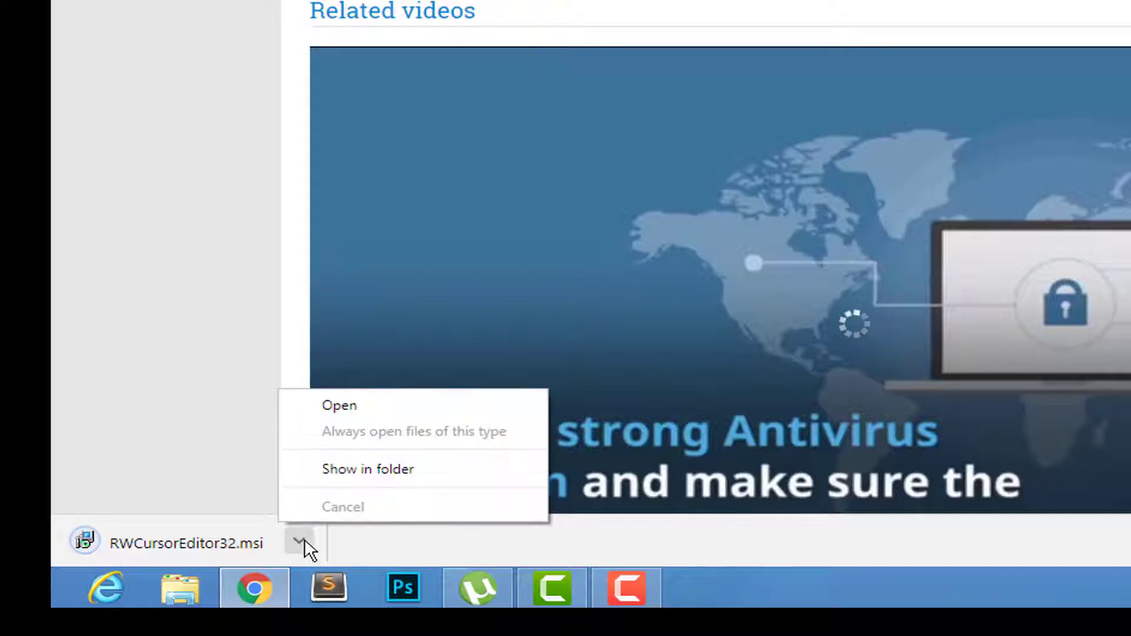
{"action": "left_click", "coordinate": [393, 472]}
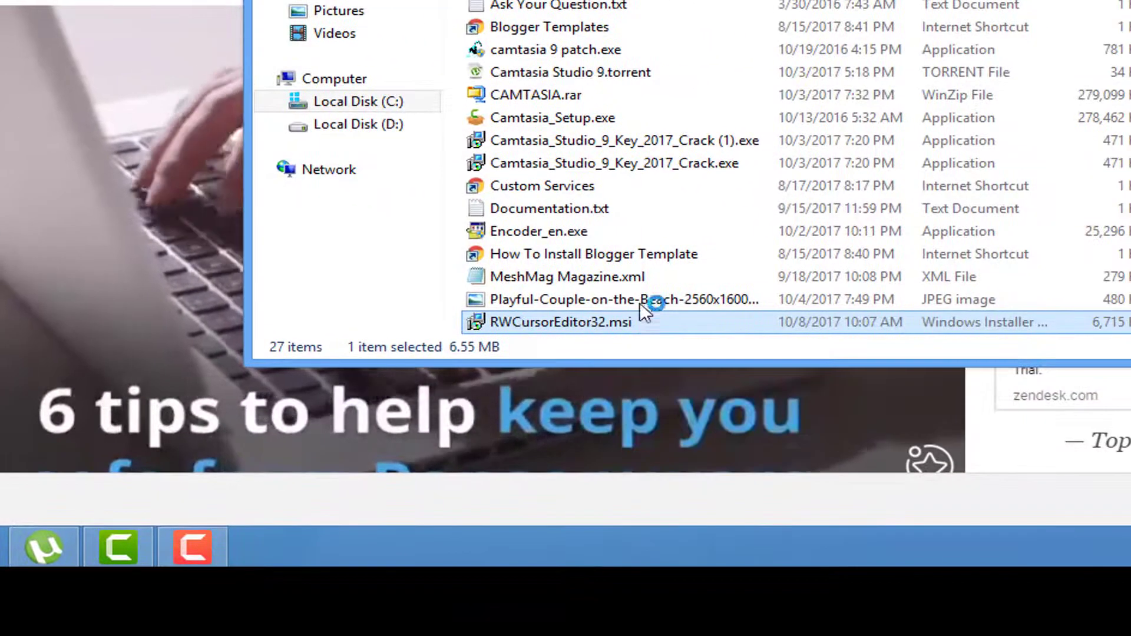
{"action": "key", "text": "Return"}
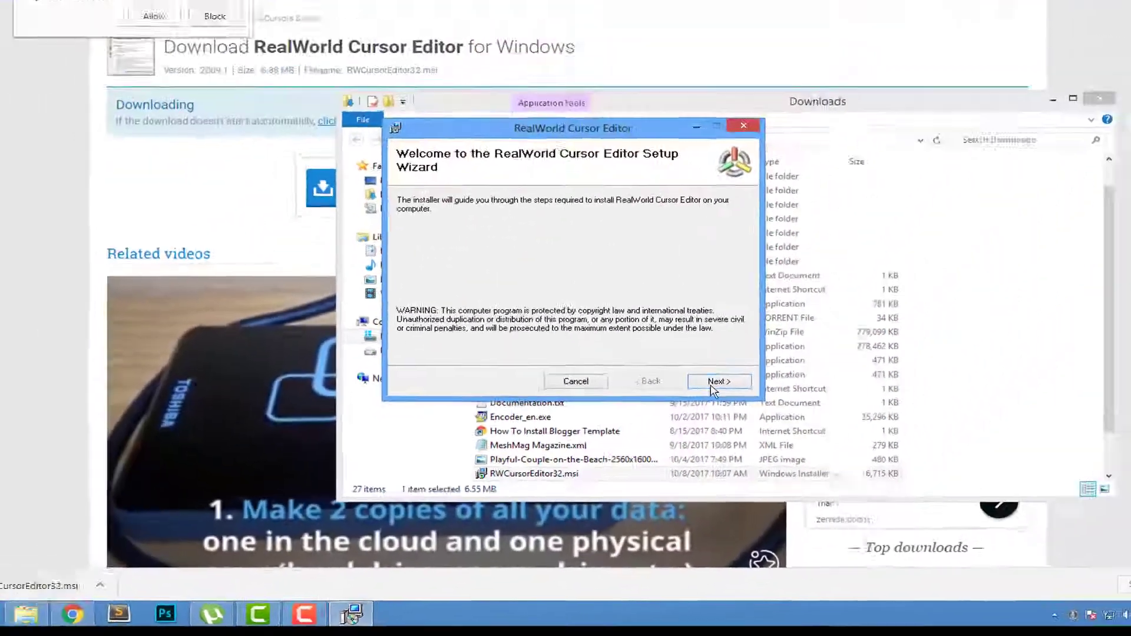
Install RealWorld Cursor Editor, agreeing to the license and keeping the default components and installation folder, and close the finished wizard.
{"action": "left_click", "coordinate": [858, 174]}
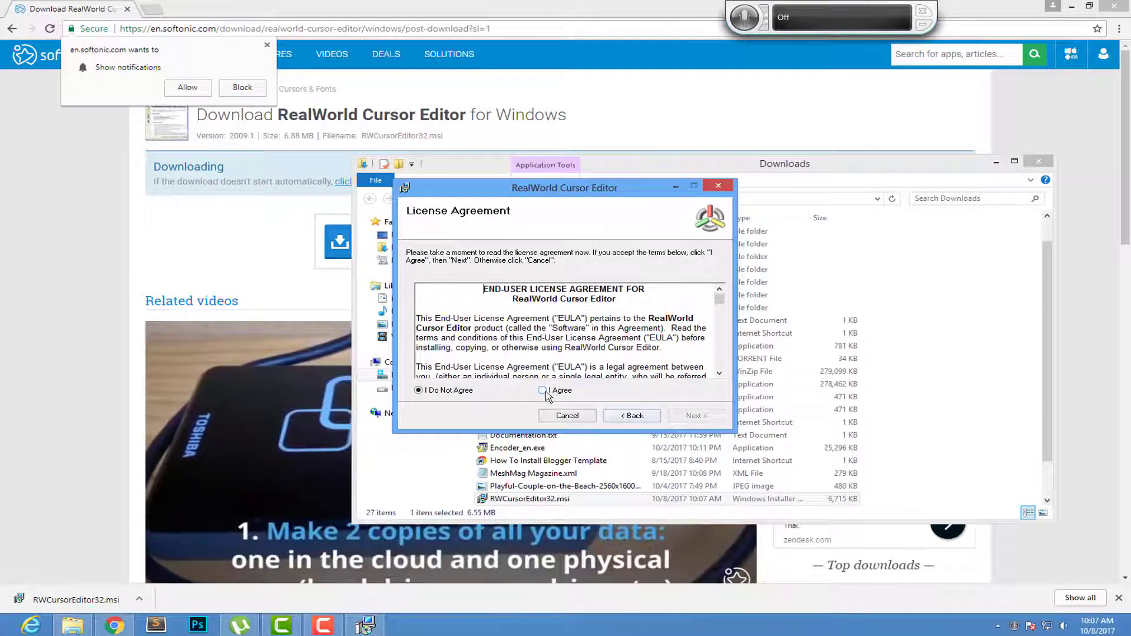
{"action": "left_click", "coordinate": [542, 390]}
{"action": "left_click", "coordinate": [696, 415]}
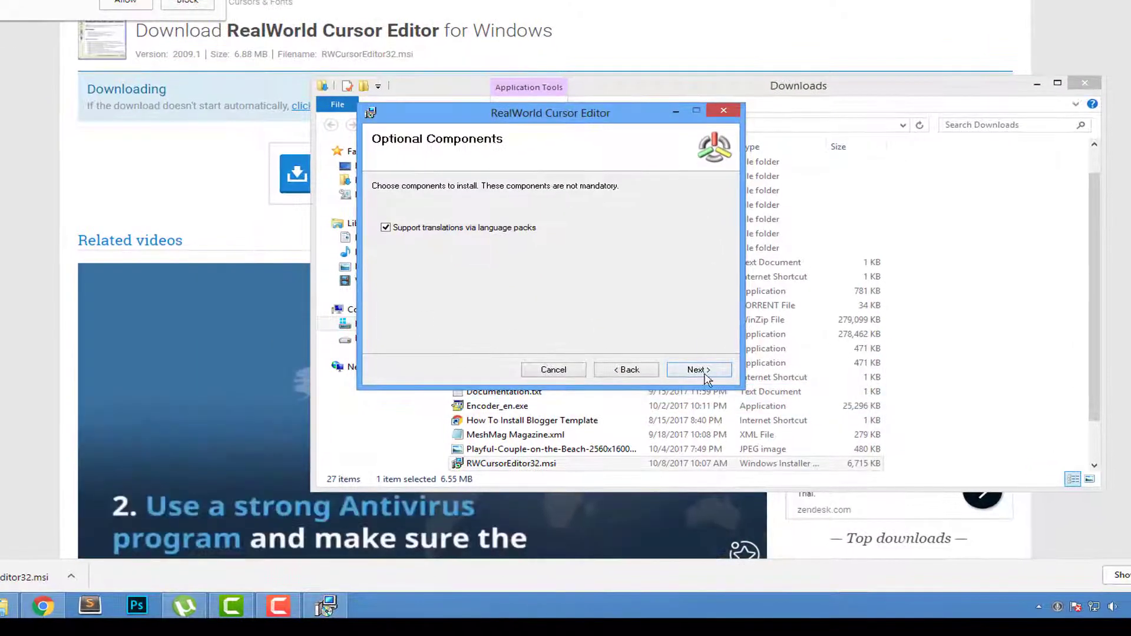
{"action": "left_click", "coordinate": [701, 371]}
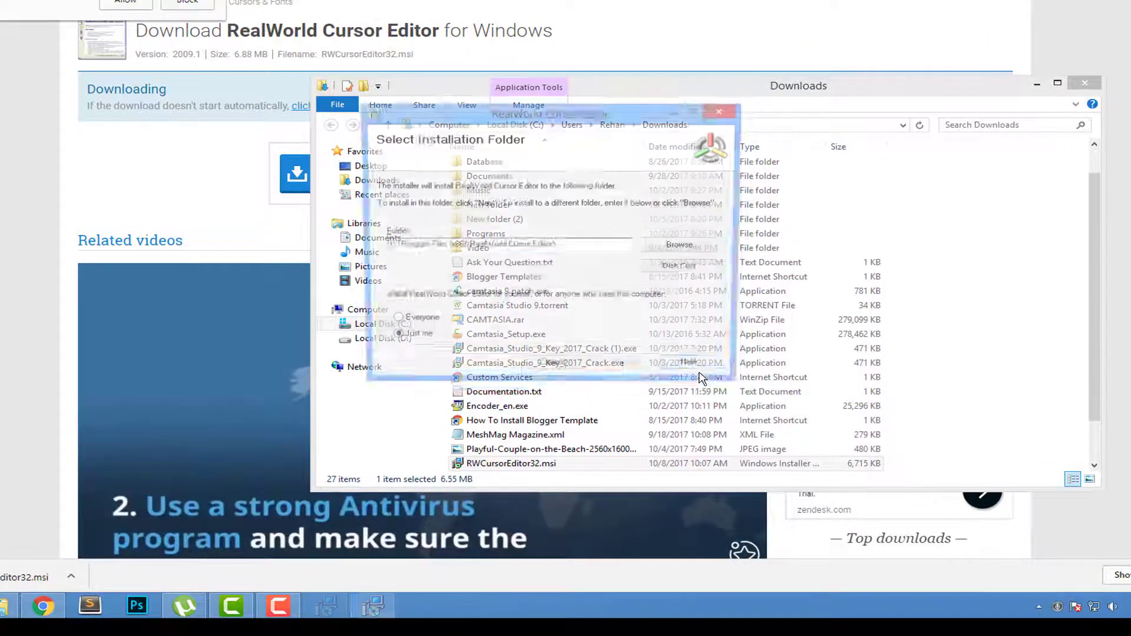
{"action": "left_click", "coordinate": [705, 372]}
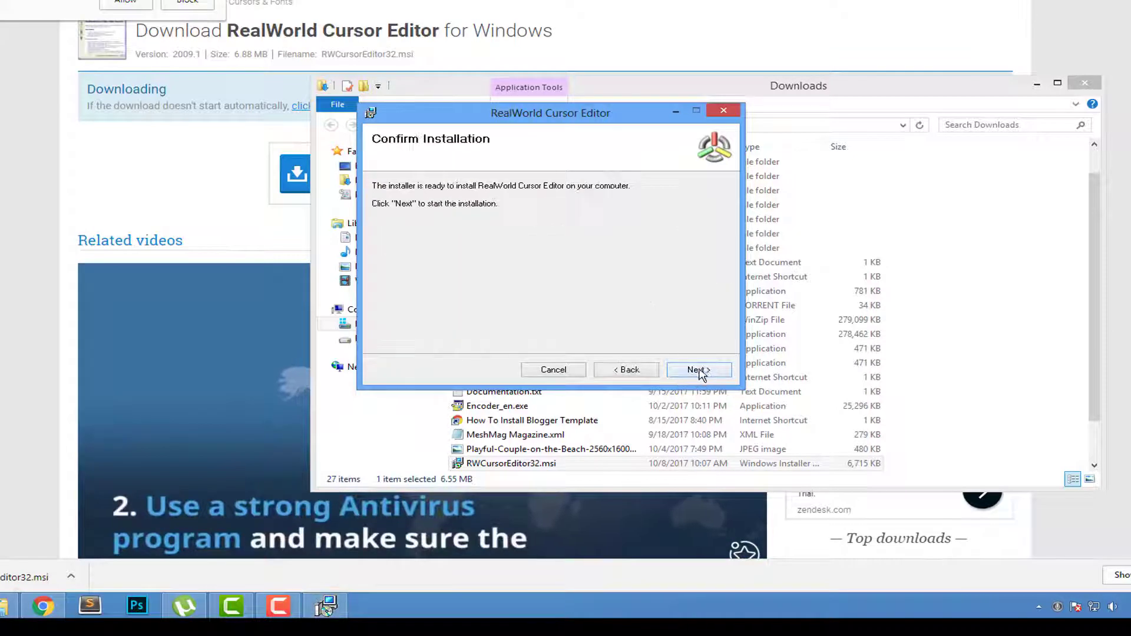
{"action": "left_click", "coordinate": [702, 374]}
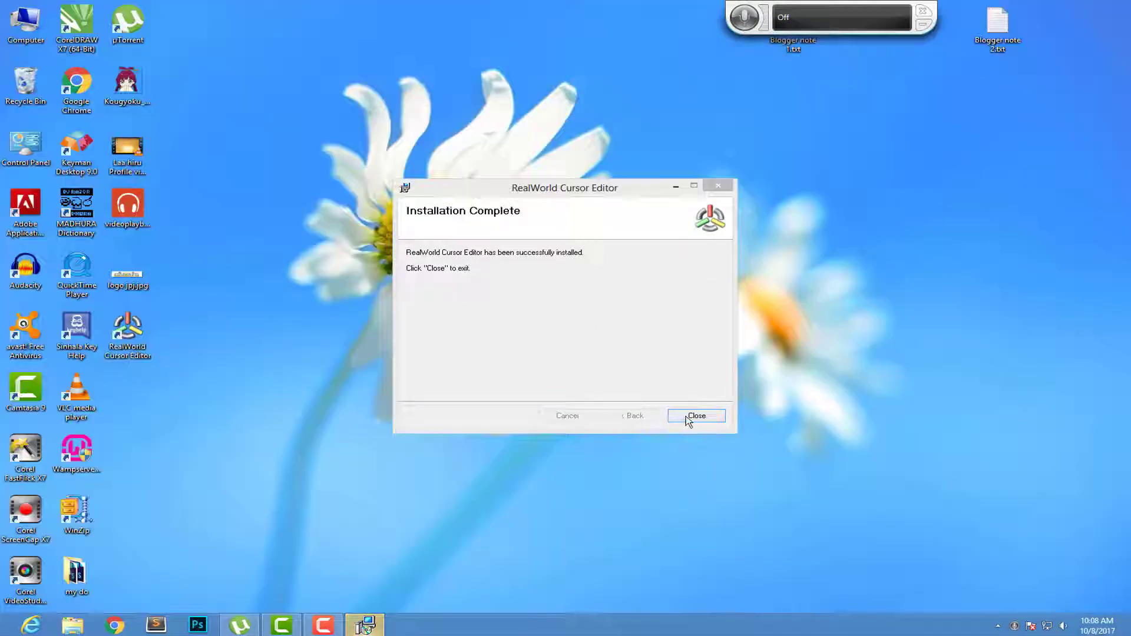
{"action": "left_click", "coordinate": [691, 415]}
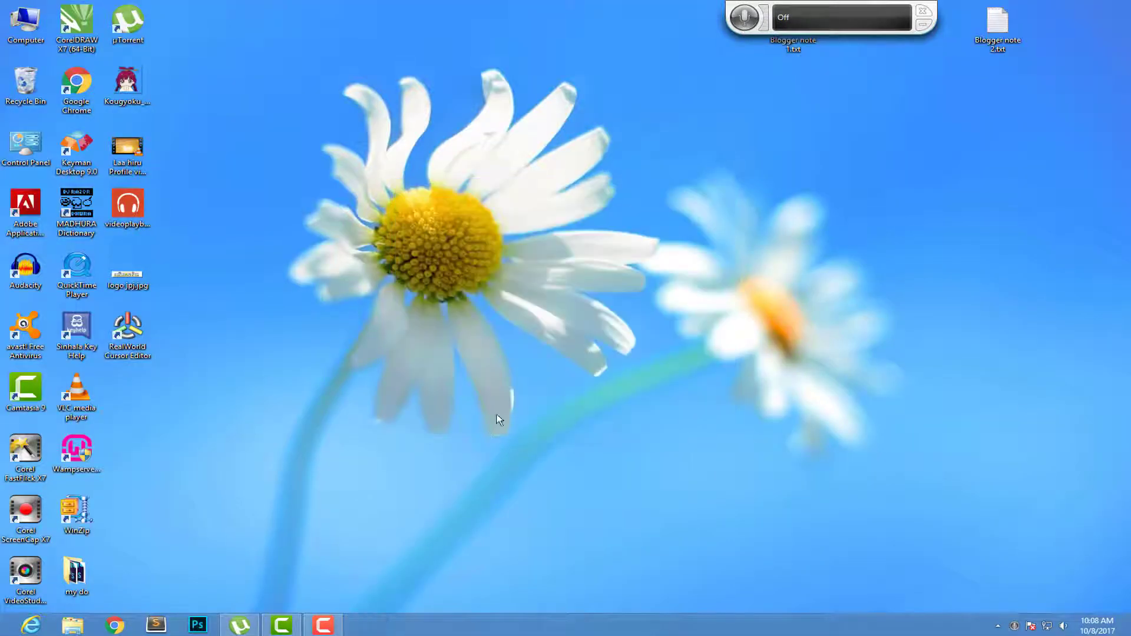
Launch RealWorld Cursor Editor, dismiss the support request and create a new 32-bit static cursor at the standard 32x32 pixel size.
{"action": "double_click", "coordinate": [140, 352]}
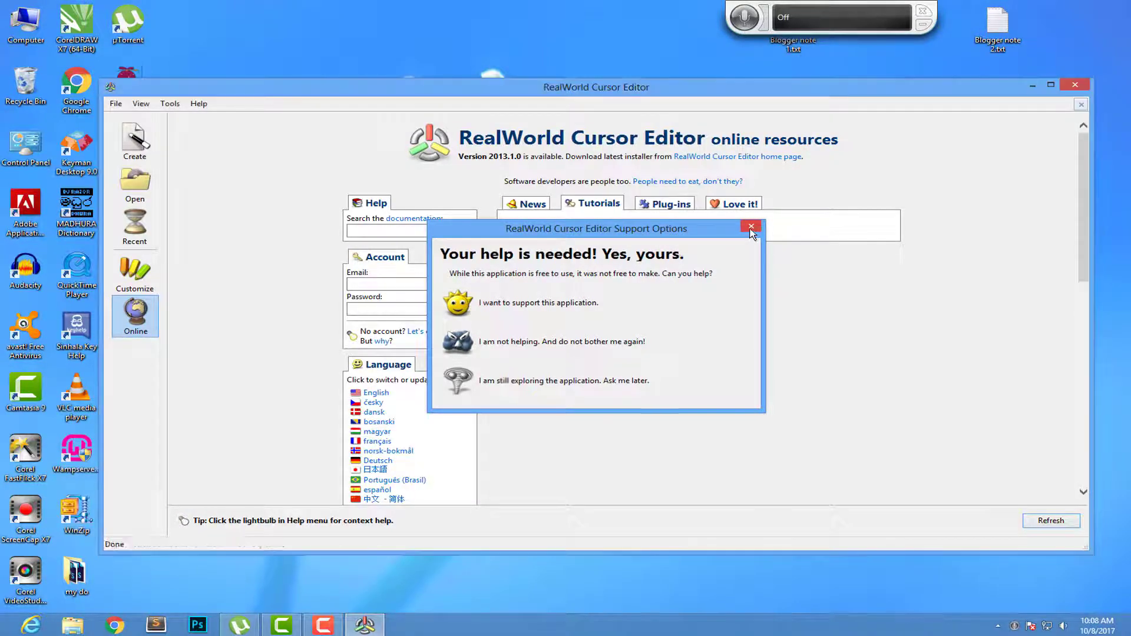
{"action": "left_click", "coordinate": [749, 230]}
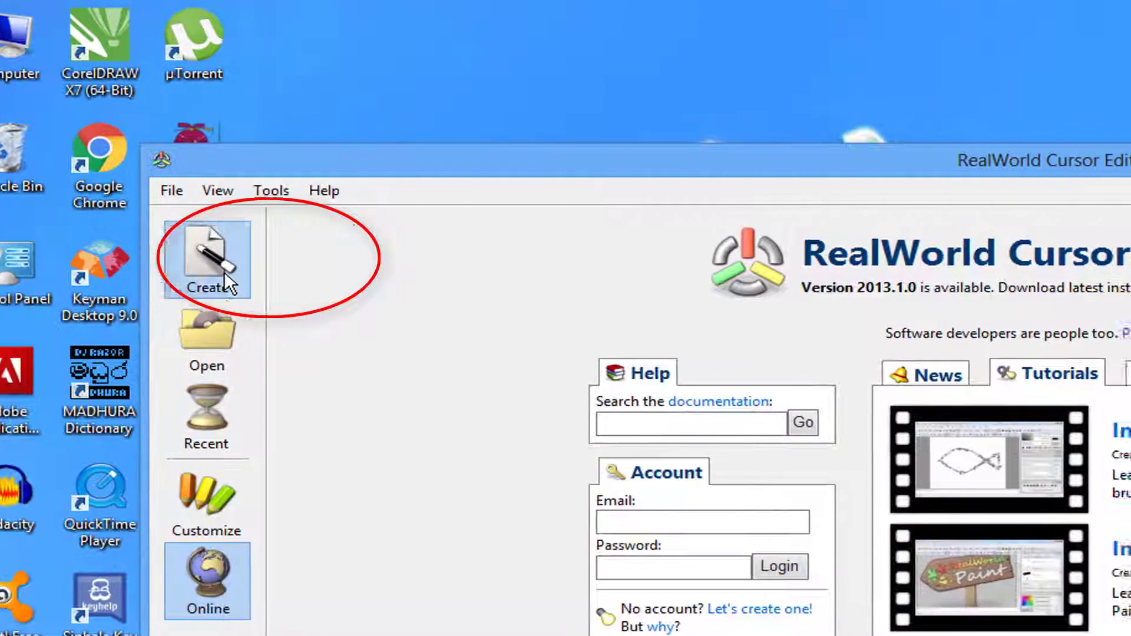
{"action": "left_click", "coordinate": [265, 271]}
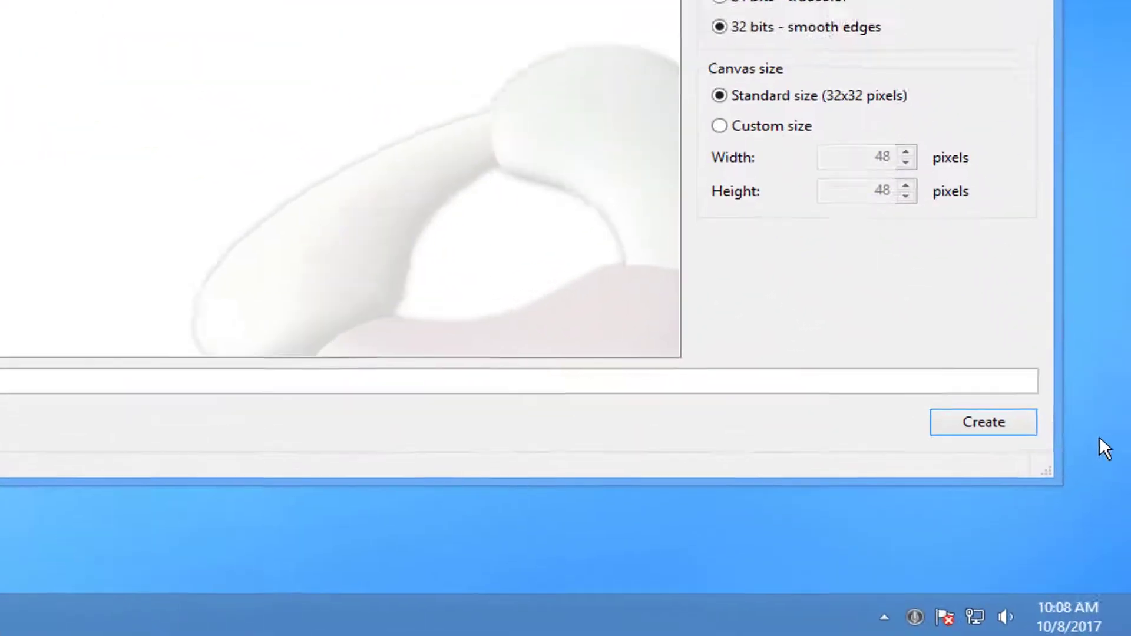
{"action": "left_click", "coordinate": [1008, 415]}
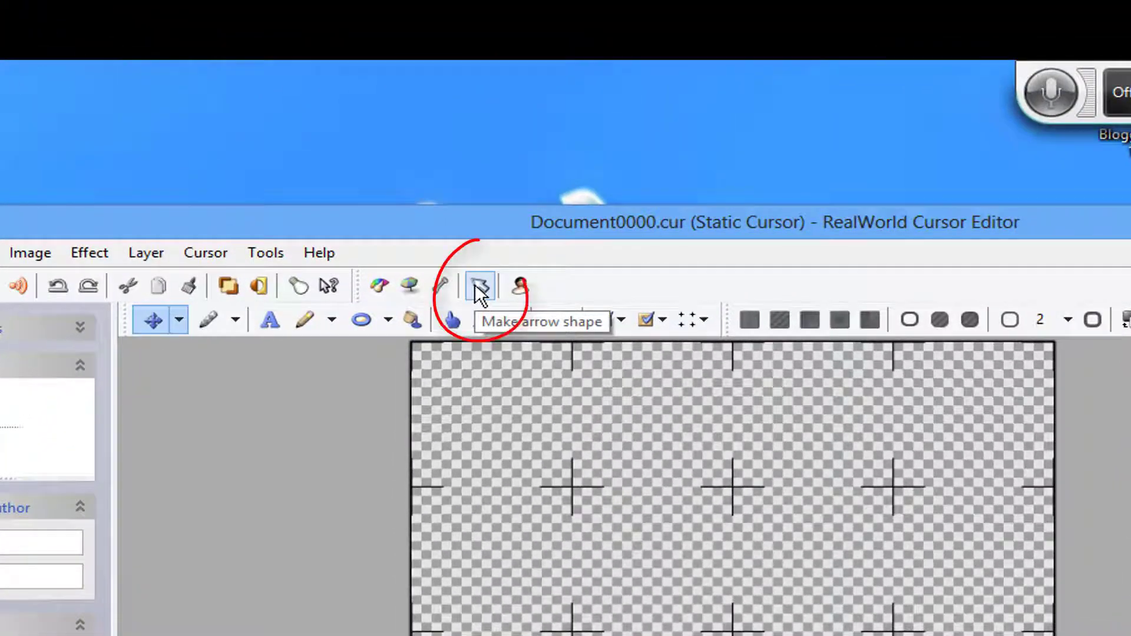
Make an up-left arrow shape with head size 17 and tail size 62%, and move it to the middle of the canvas.
{"action": "left_click", "coordinate": [478, 286]}
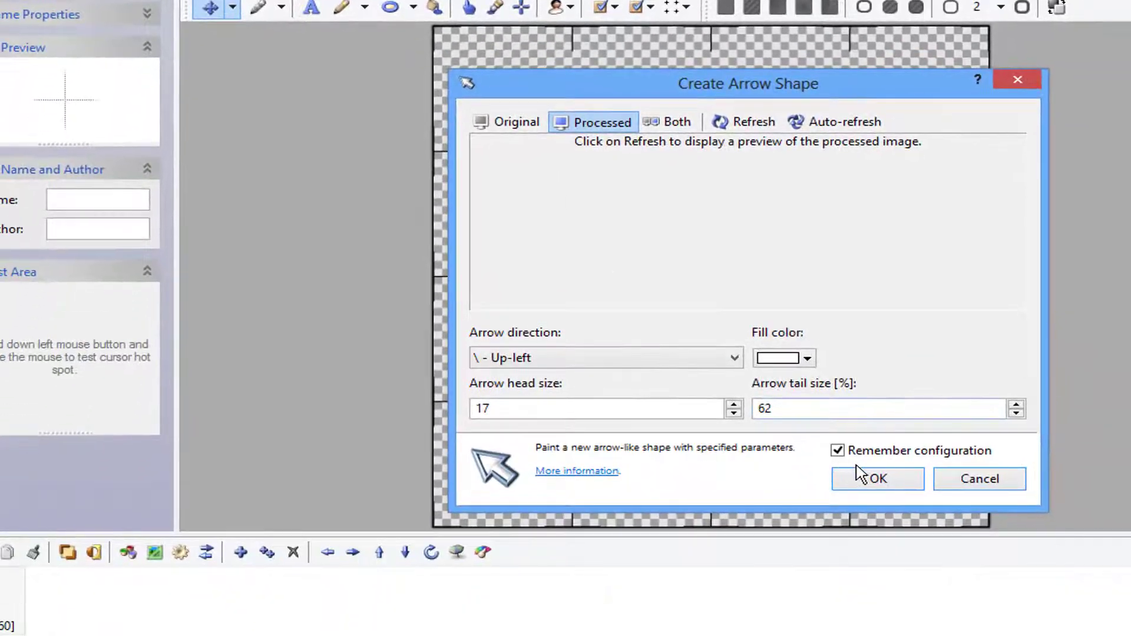
{"action": "left_click", "coordinate": [877, 479]}
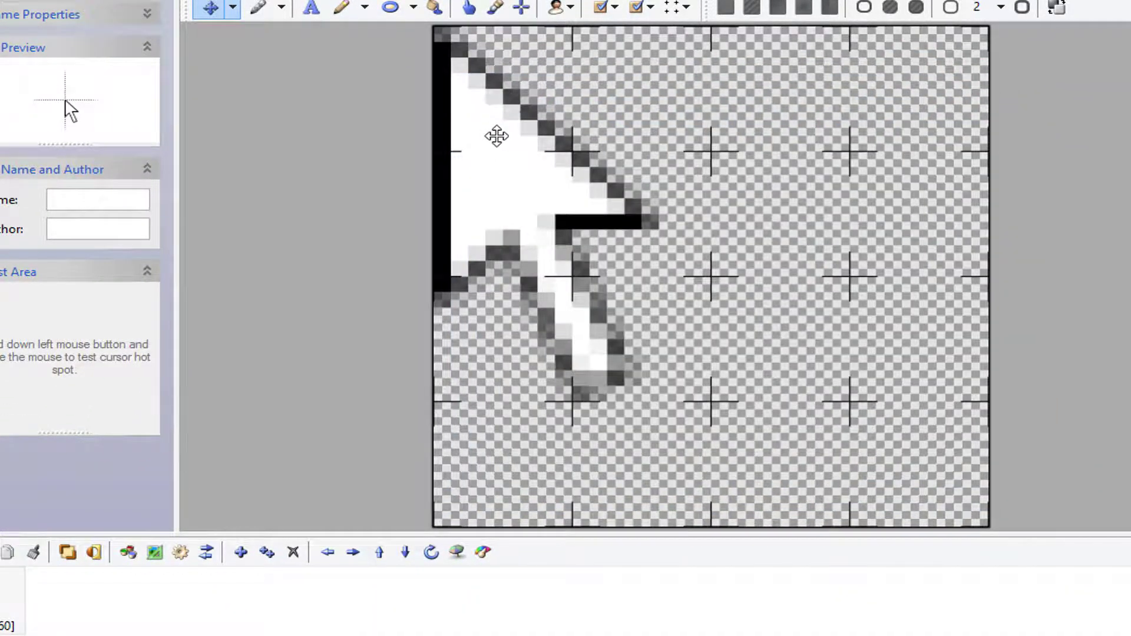
{"action": "left_click_drag", "start_coordinate": [496, 137], "coordinate": [640, 251]}
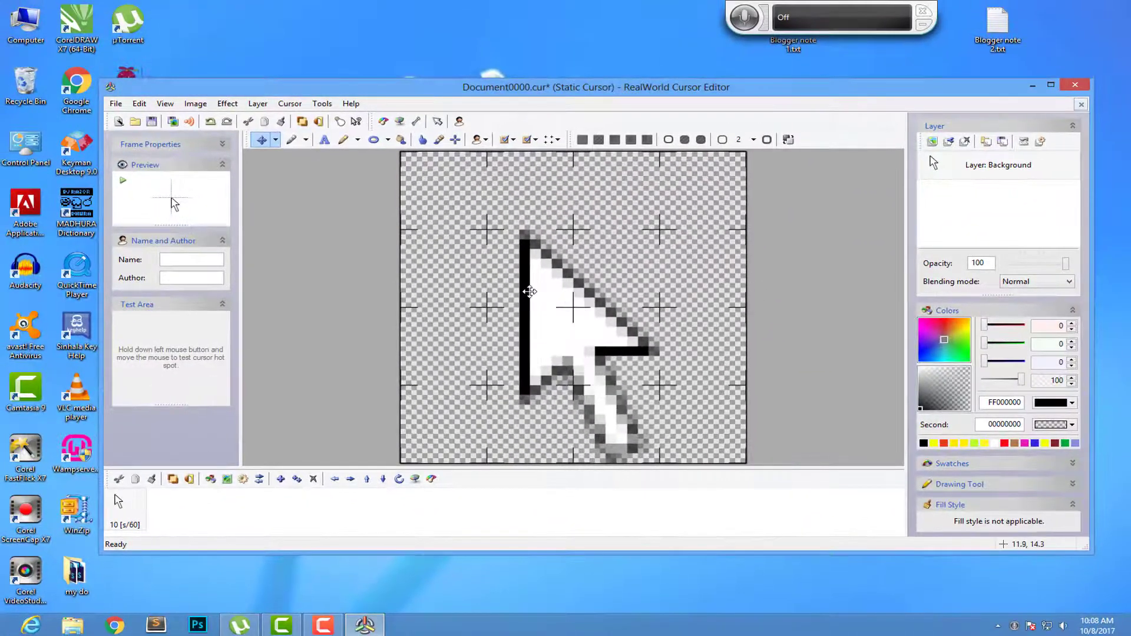
{"action": "left_click_drag", "start_coordinate": [530, 287], "coordinate": [530, 283]}
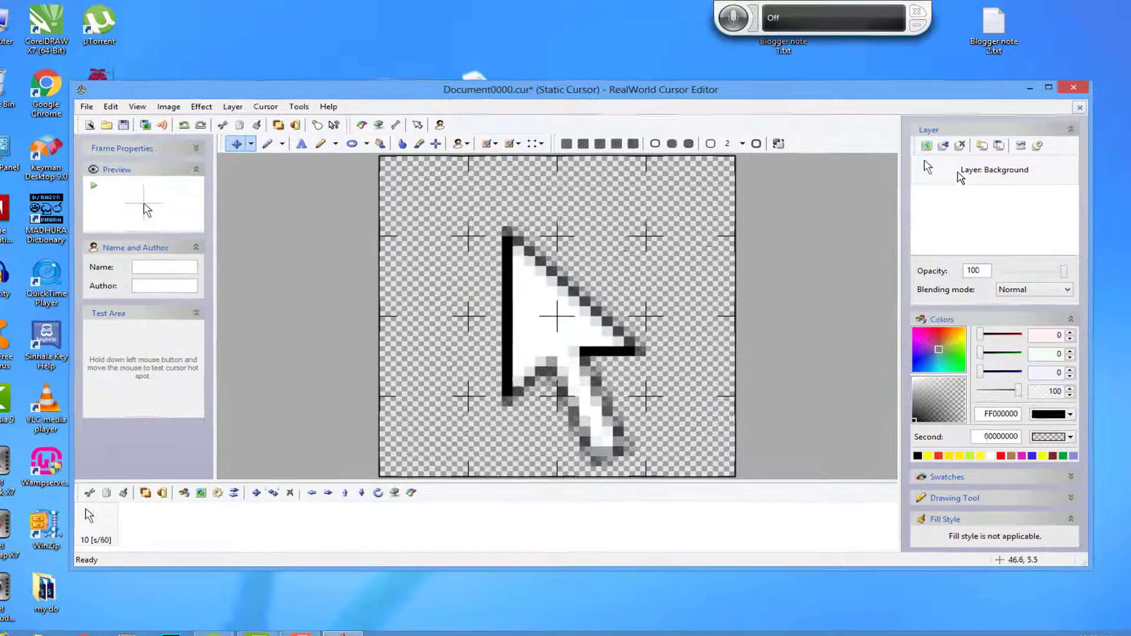
Add a new layer above the arrow's Background layer.
{"action": "left_click", "coordinate": [946, 159]}
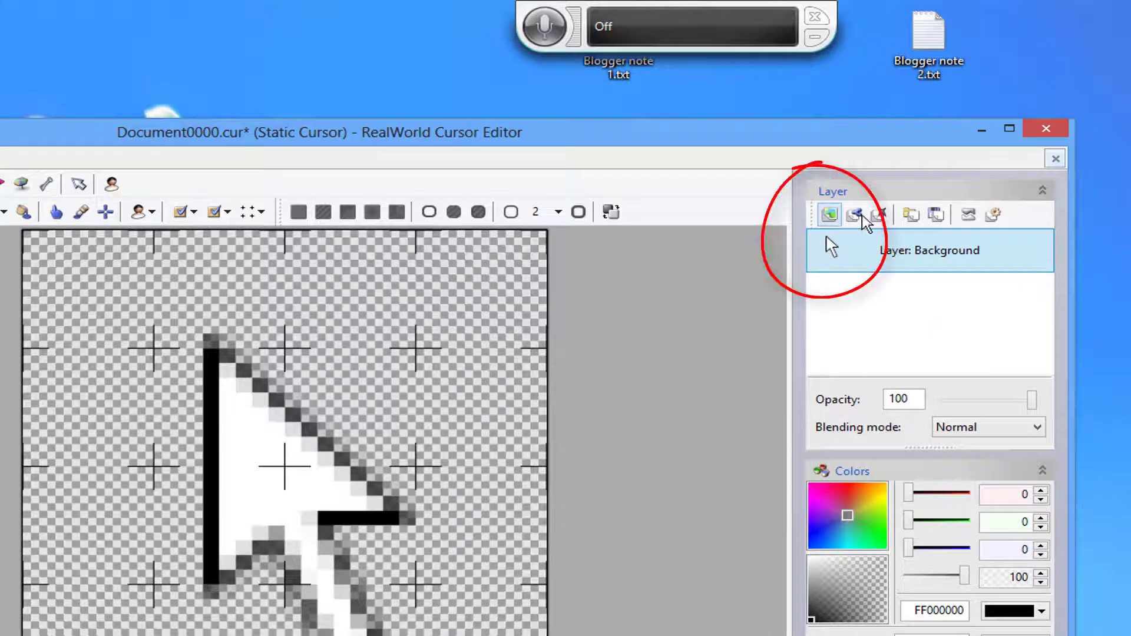
{"action": "left_click", "coordinate": [830, 215]}
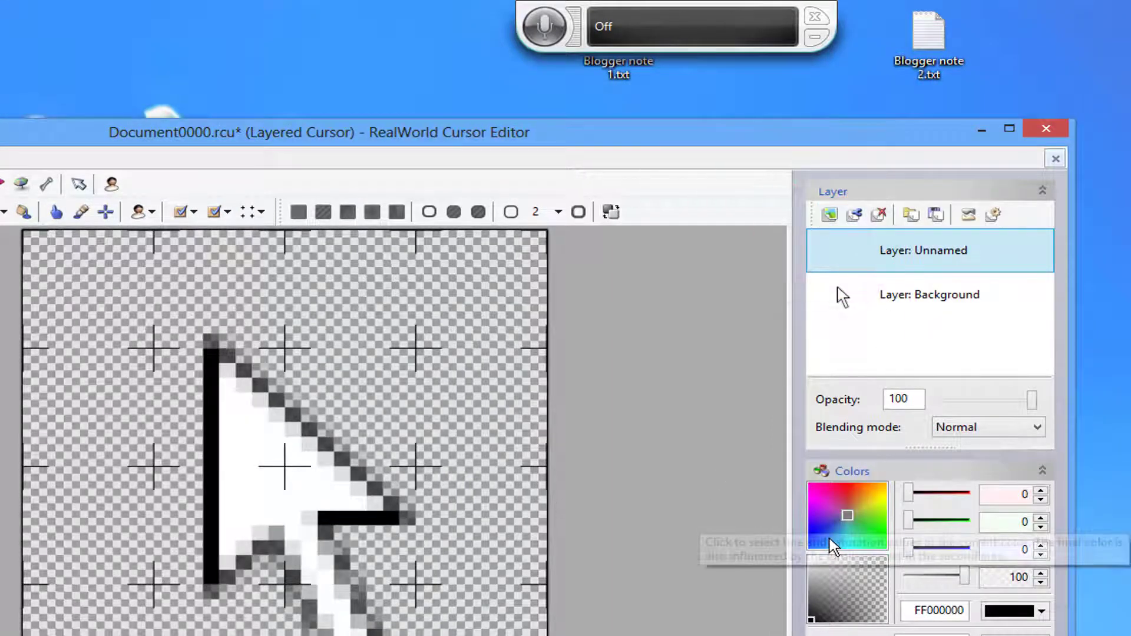
Draw a filled yellow ellipse nearly covering the canvas on the new layer, and set the layer's opacity to 65.
{"action": "left_click", "coordinate": [880, 499]}
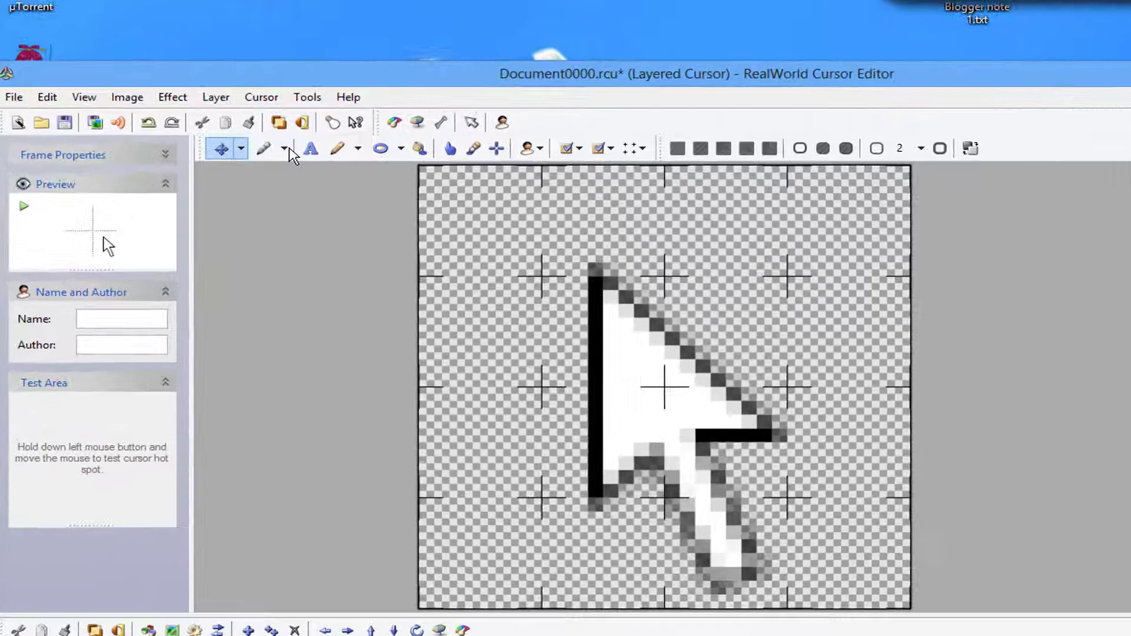
{"action": "left_click", "coordinate": [306, 140]}
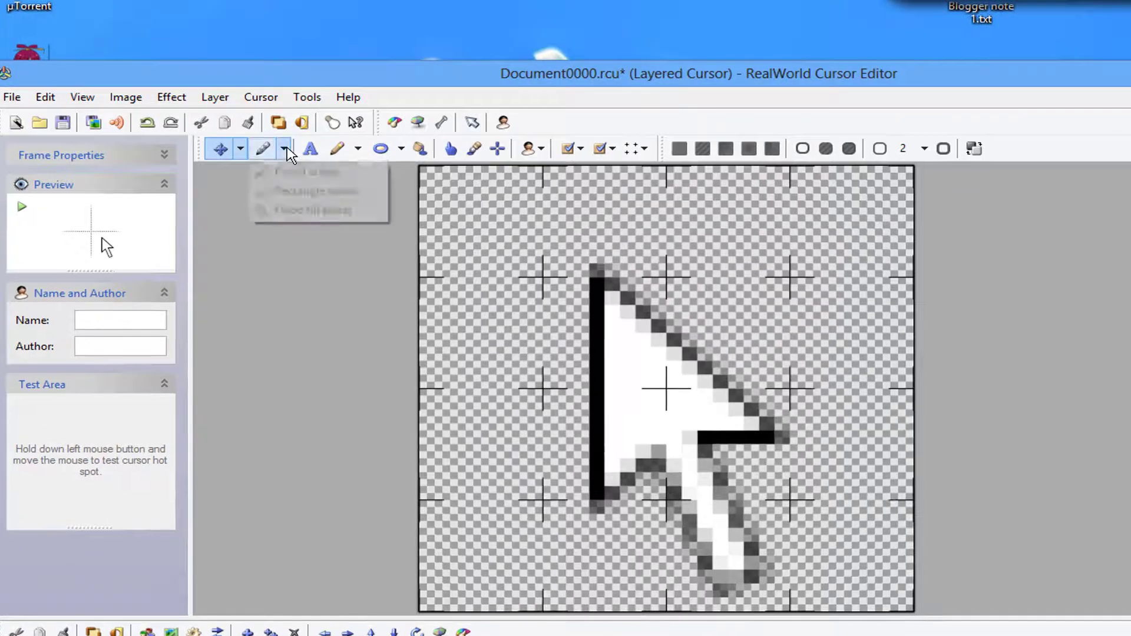
{"action": "left_click", "coordinate": [237, 152]}
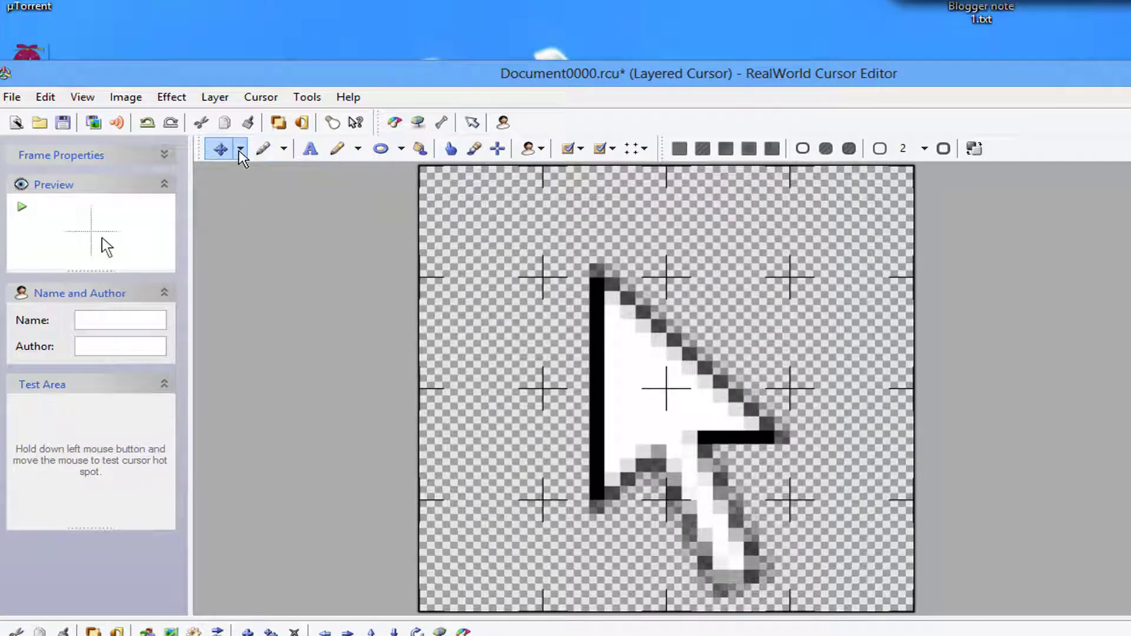
{"action": "left_click", "coordinate": [401, 149]}
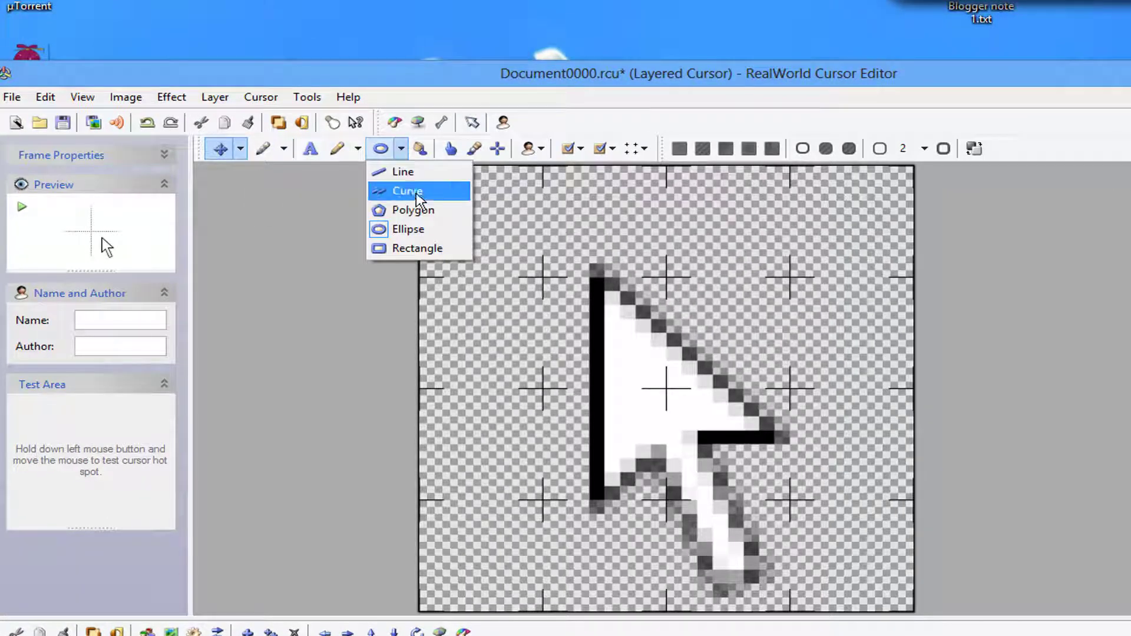
{"action": "left_click", "coordinate": [414, 232]}
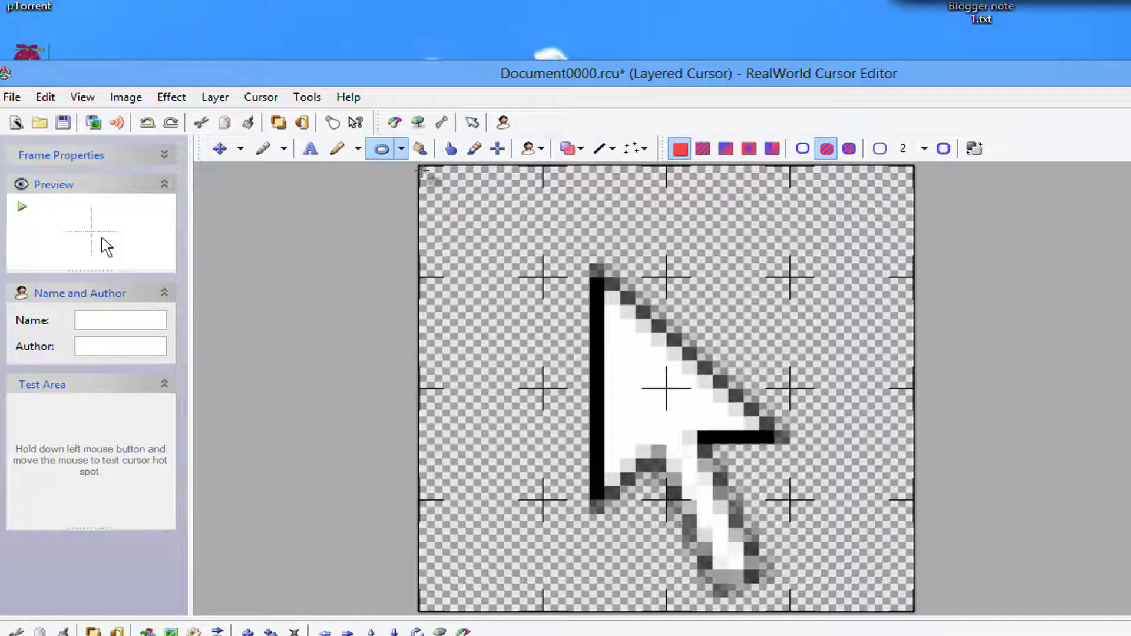
{"action": "left_click_drag", "start_coordinate": [422, 171], "coordinate": [899, 596]}
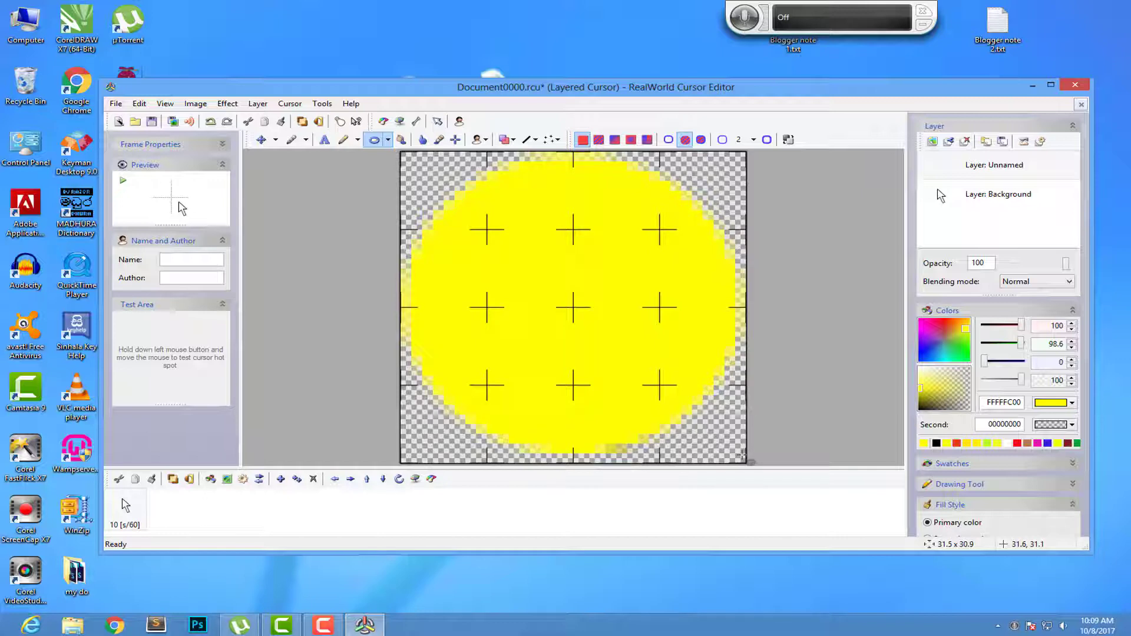
{"action": "left_click_drag", "start_coordinate": [740, 455], "coordinate": [740, 454]}
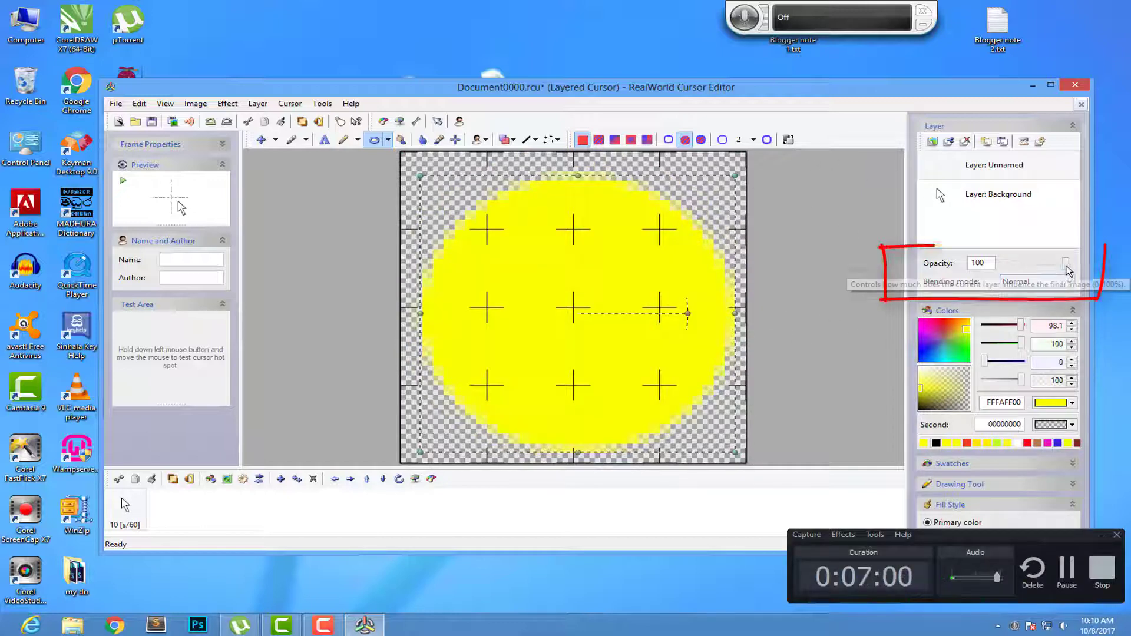
{"action": "left_click_drag", "start_coordinate": [1070, 270], "coordinate": [1068, 270]}
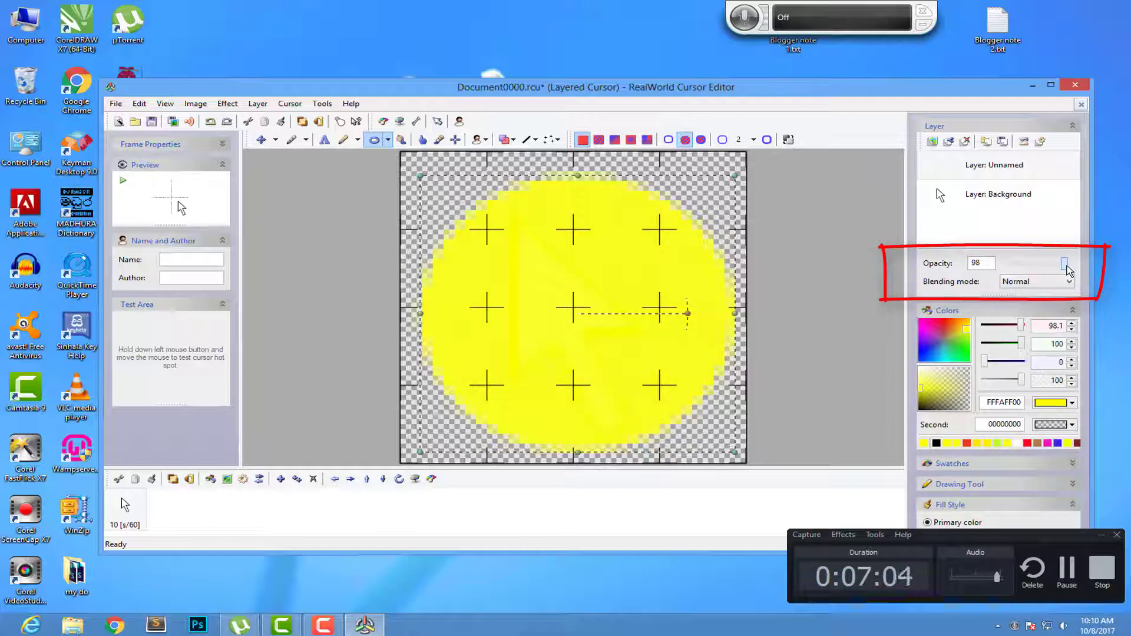
{"action": "left_click_drag", "start_coordinate": [1067, 270], "coordinate": [1050, 275]}
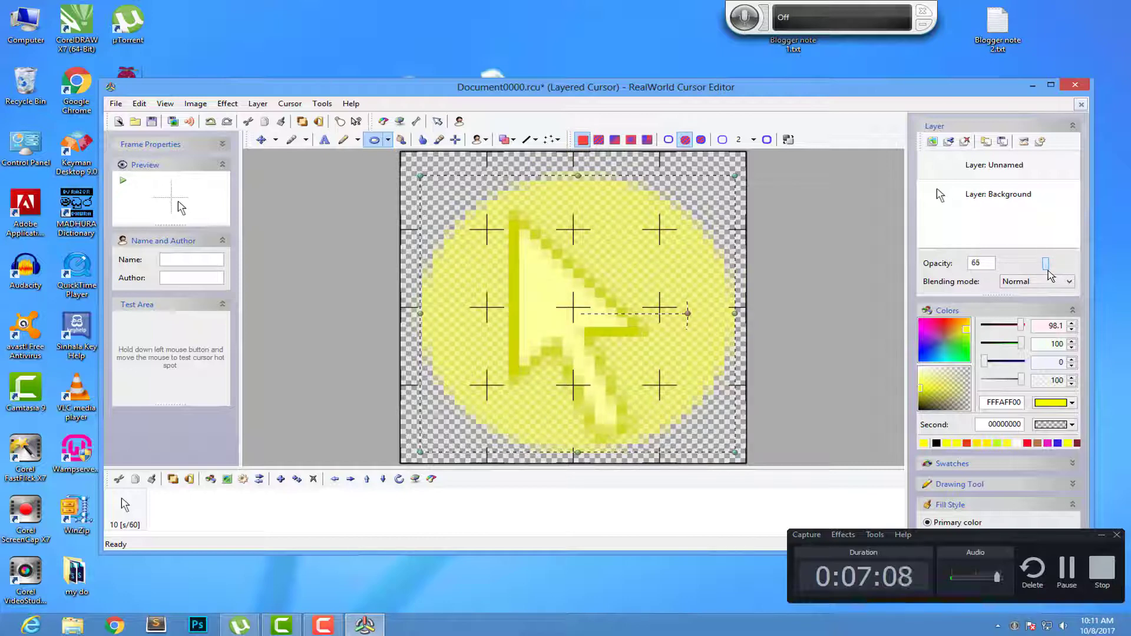
Save the cursor to the Desktop as a static cursor file named "mouse point", and close the editor.
{"action": "left_click", "coordinate": [116, 106]}
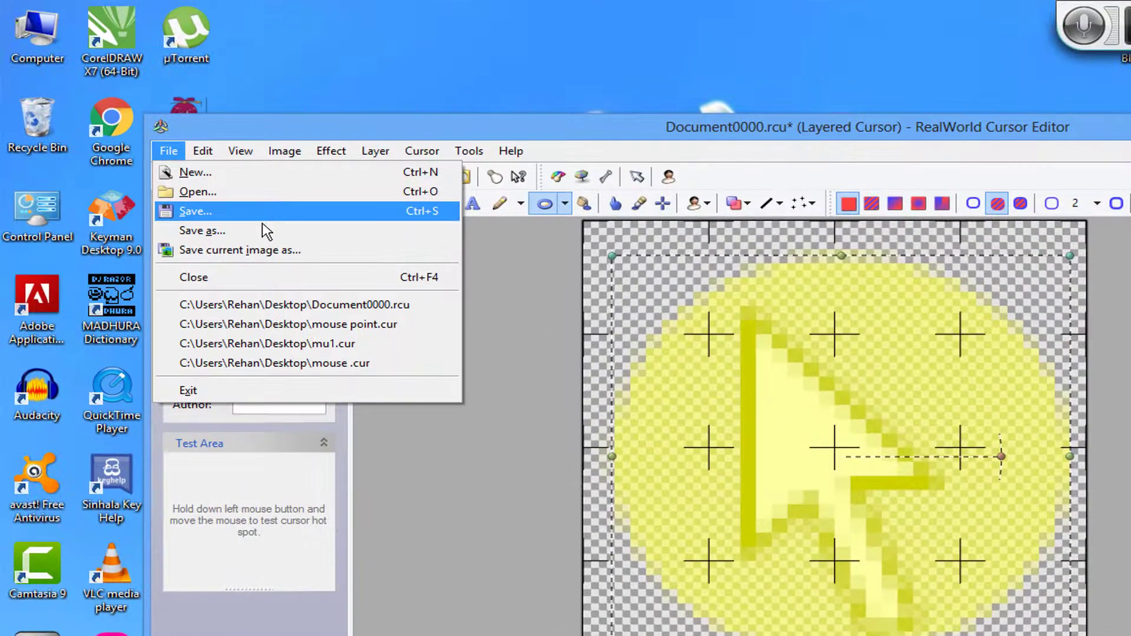
{"action": "left_click", "coordinate": [263, 227]}
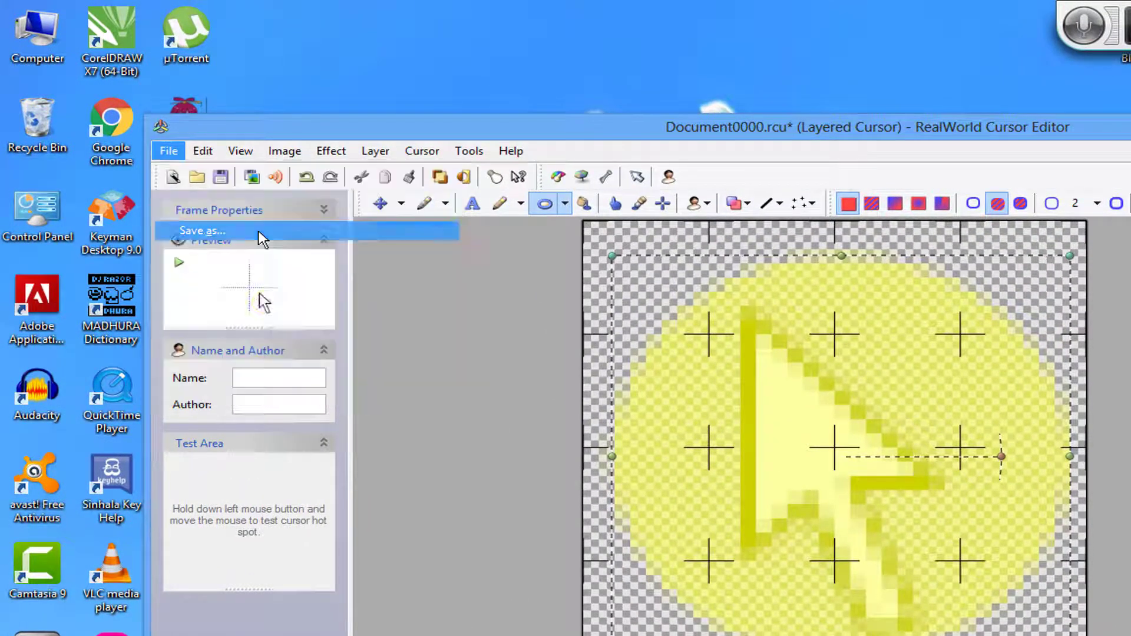
{"action": "left_click", "coordinate": [821, 535]}
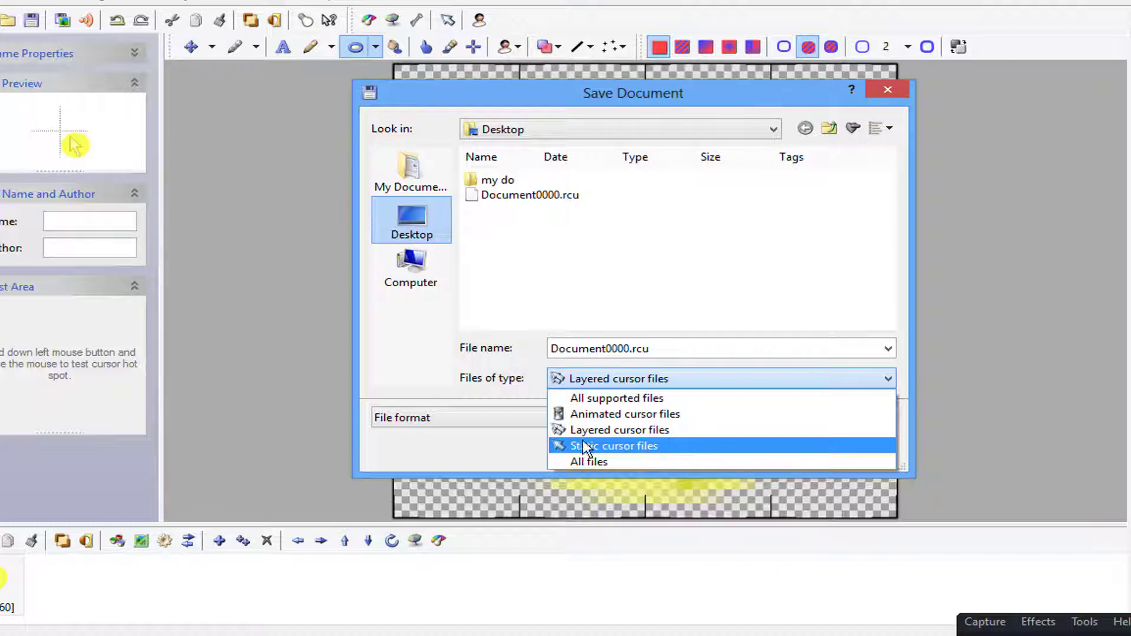
{"action": "left_click", "coordinate": [665, 382]}
{"action": "left_click", "coordinate": [651, 380]}
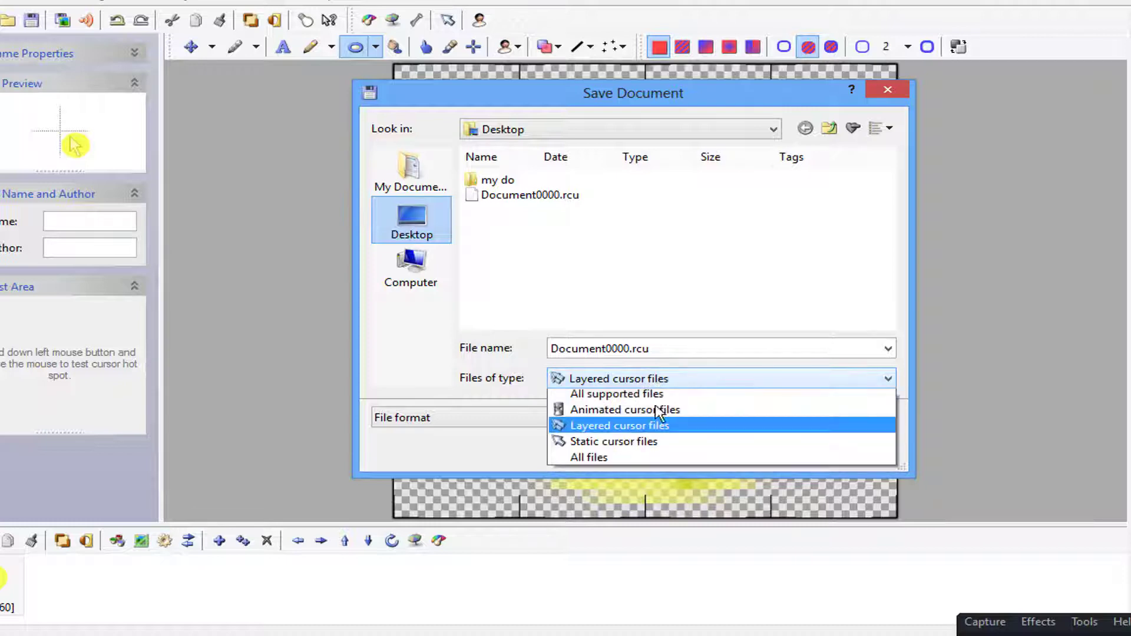
{"action": "left_click", "coordinate": [642, 447]}
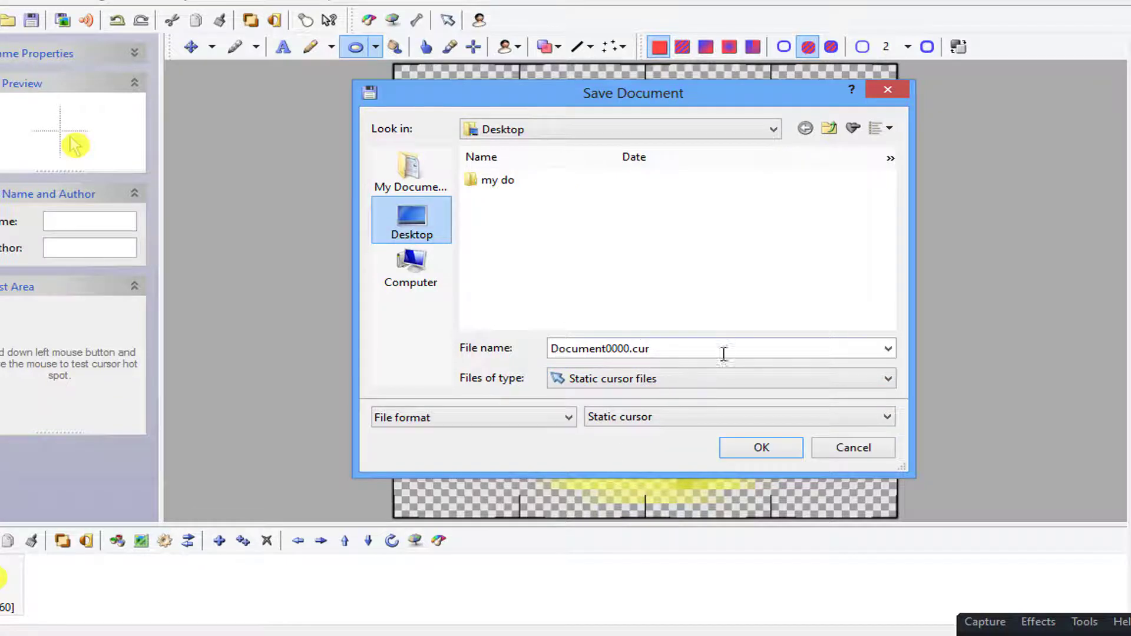
{"action": "double_click", "coordinate": [677, 349]}
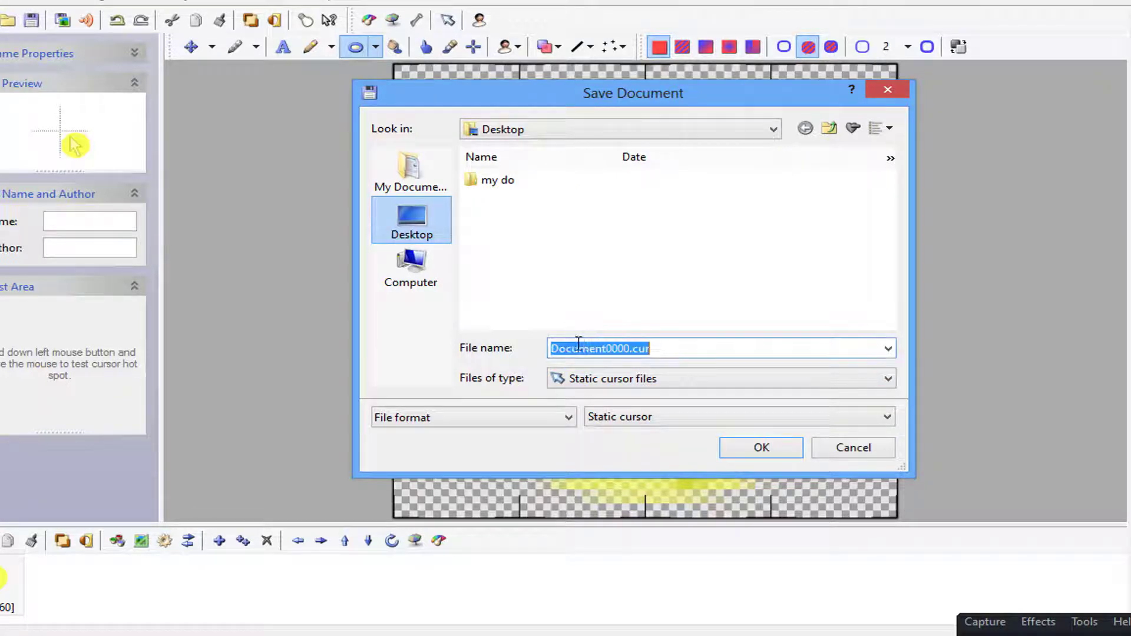
{"action": "type", "text": "md"}
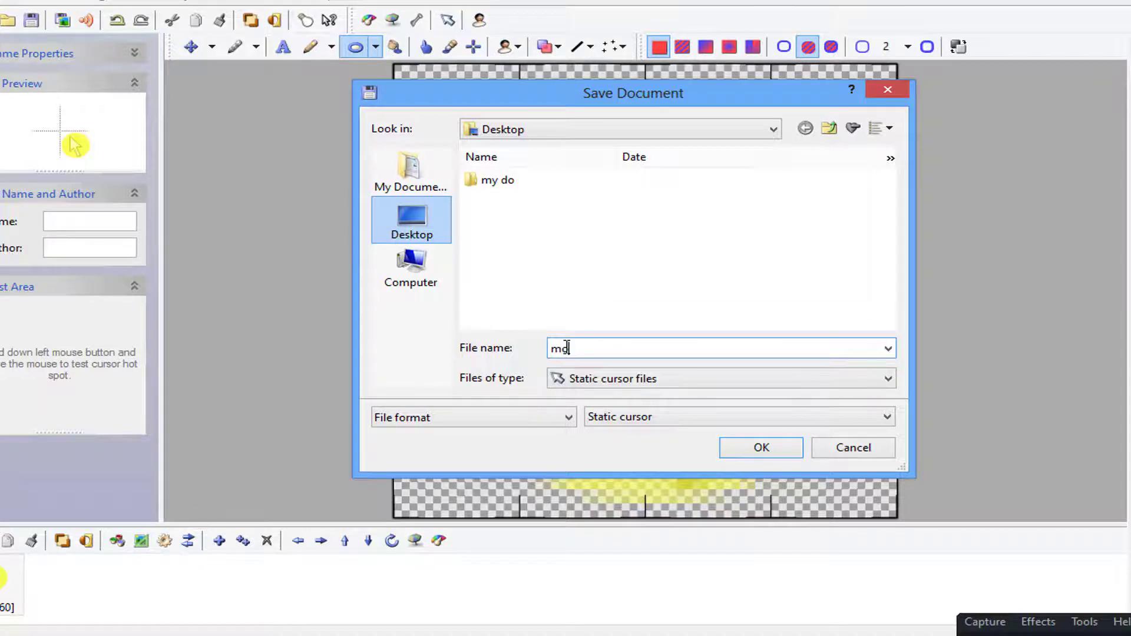
{"action": "type", "text": "use point"}
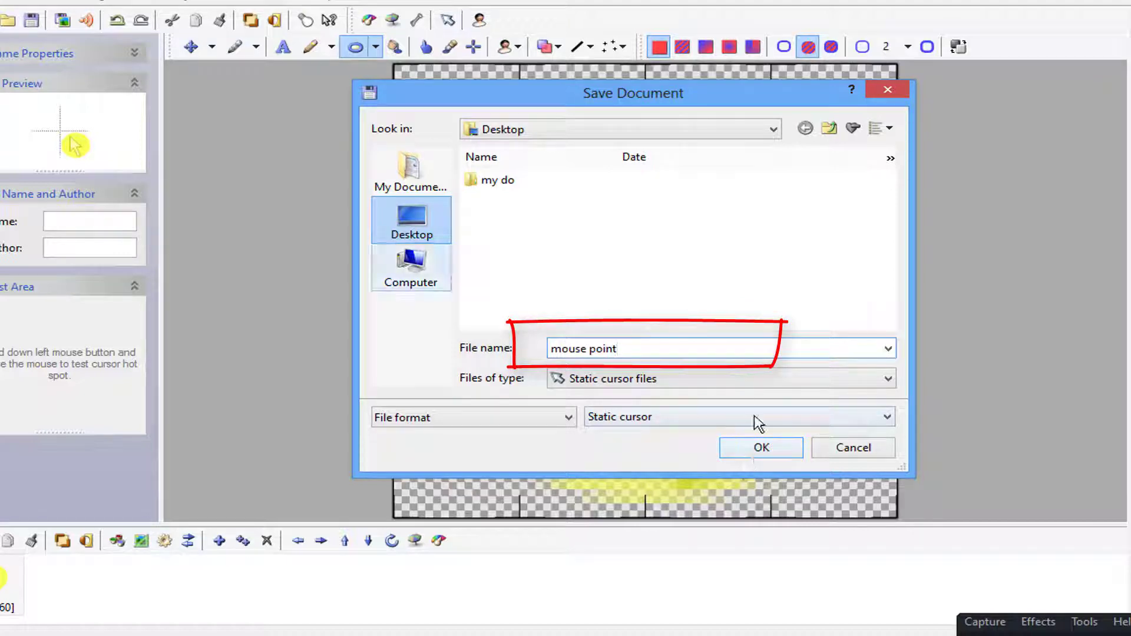
{"action": "left_click", "coordinate": [783, 456]}
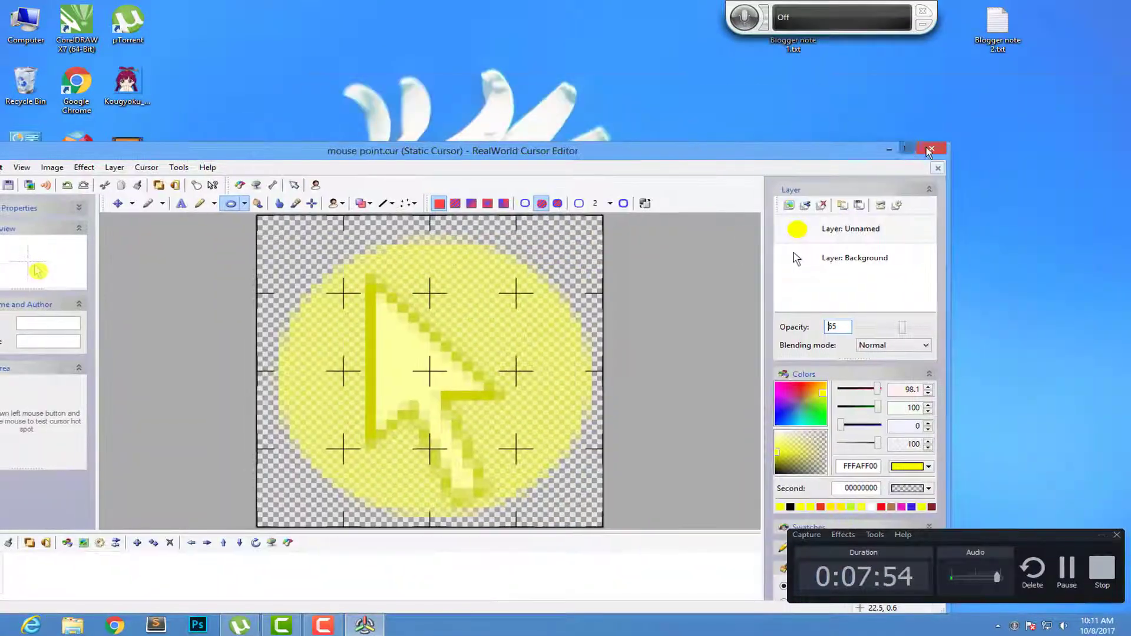
{"action": "left_click", "coordinate": [934, 148]}
Assign mouse point.cur from the Desktop as the Windows Normal Select pointer, apply it and close the personalization settings.
{"action": "right_click", "coordinate": [678, 251]}
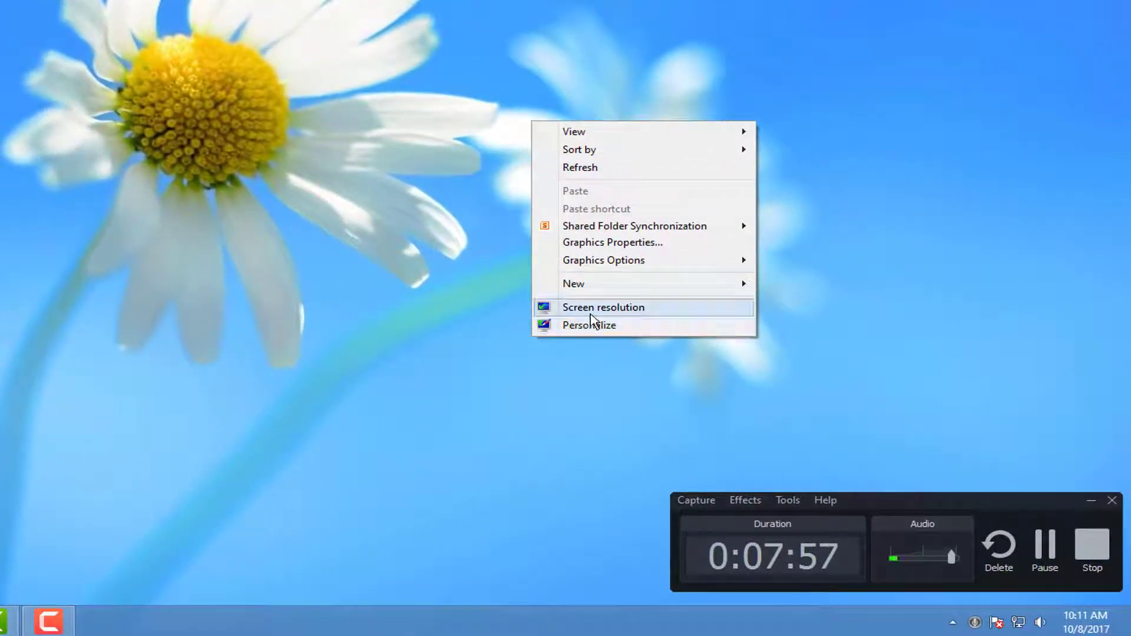
{"action": "left_click", "coordinate": [597, 324]}
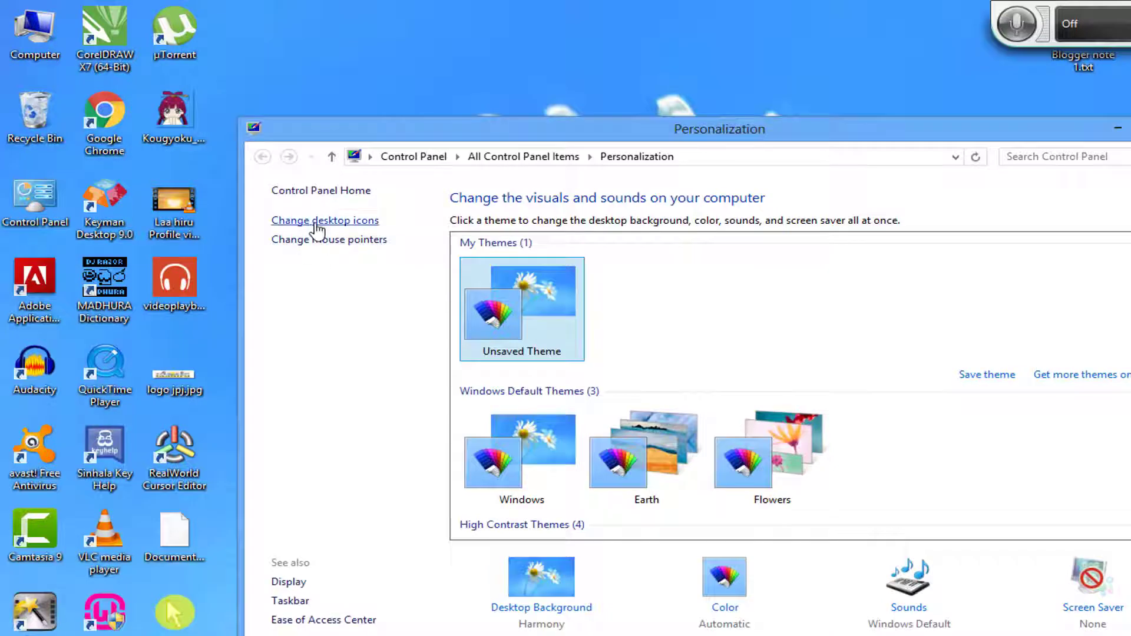
{"action": "left_click", "coordinate": [349, 243]}
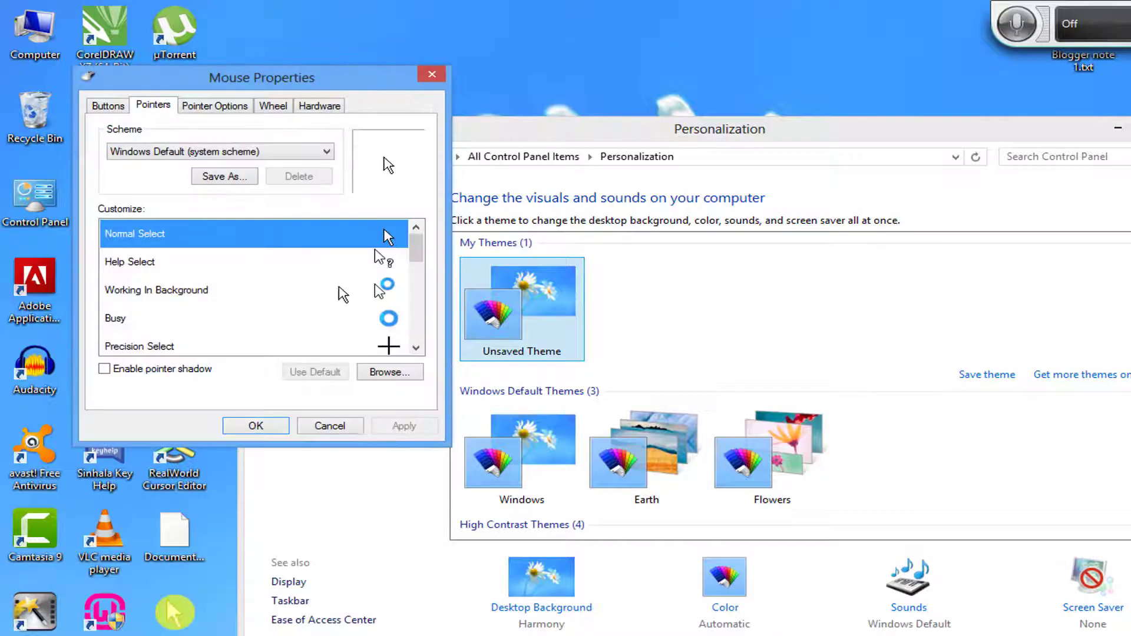
{"action": "left_click", "coordinate": [391, 376]}
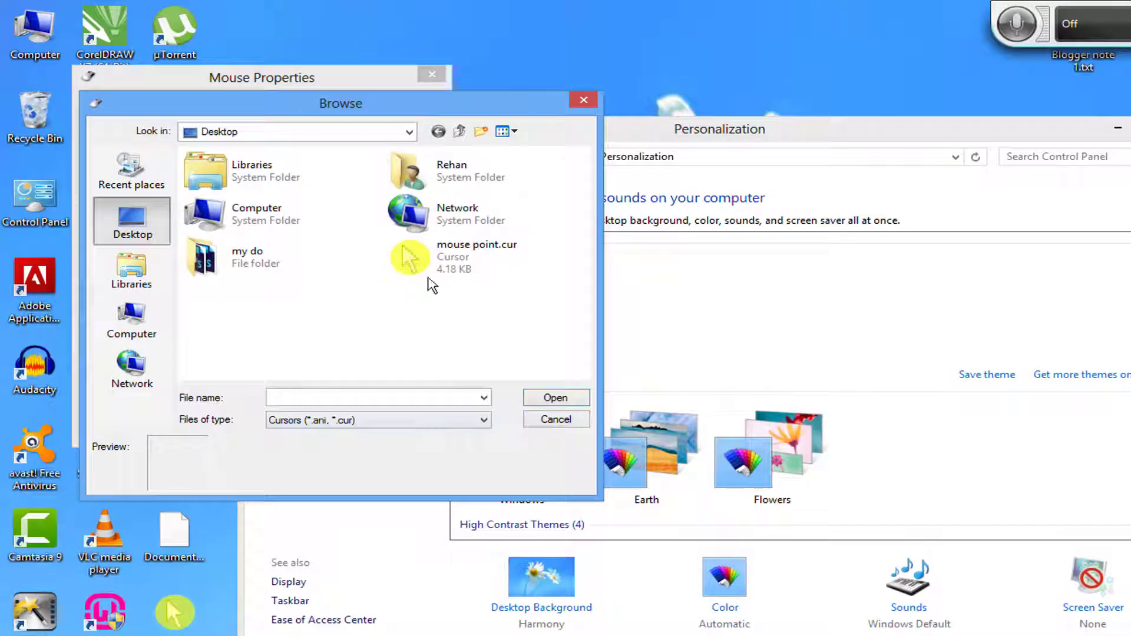
{"action": "left_click", "coordinate": [467, 260]}
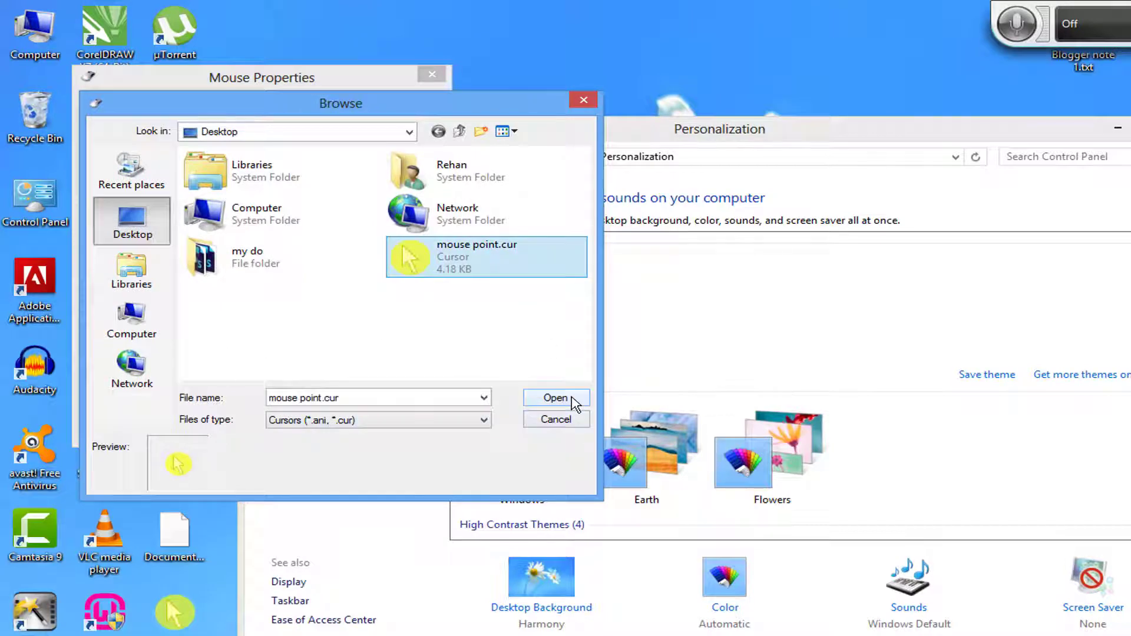
{"action": "left_click", "coordinate": [573, 401]}
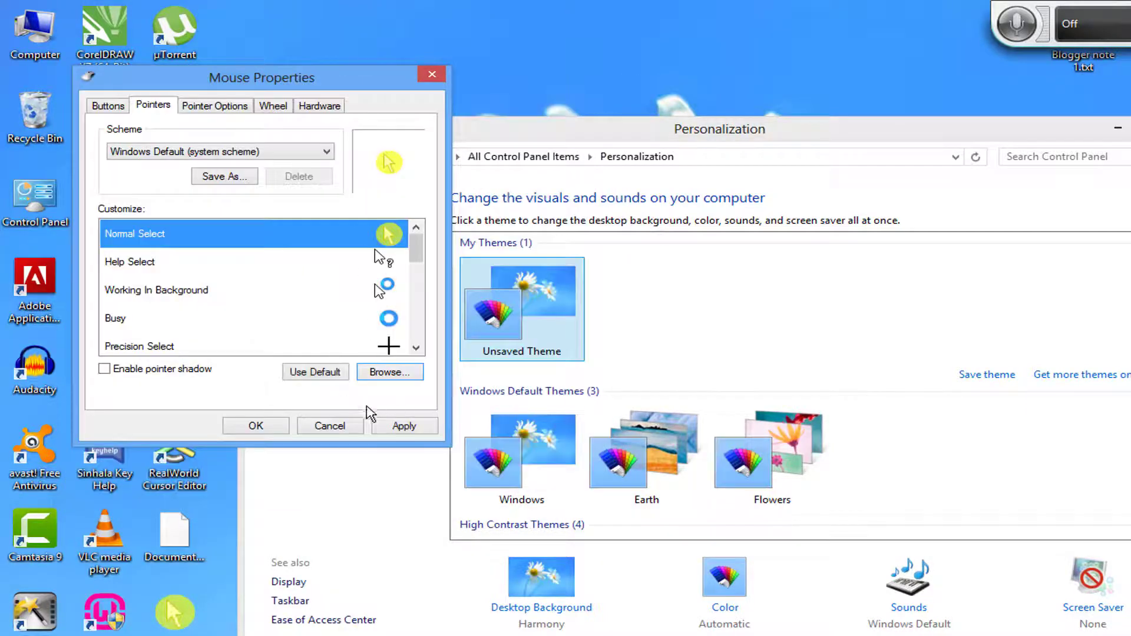
{"action": "left_click", "coordinate": [404, 426]}
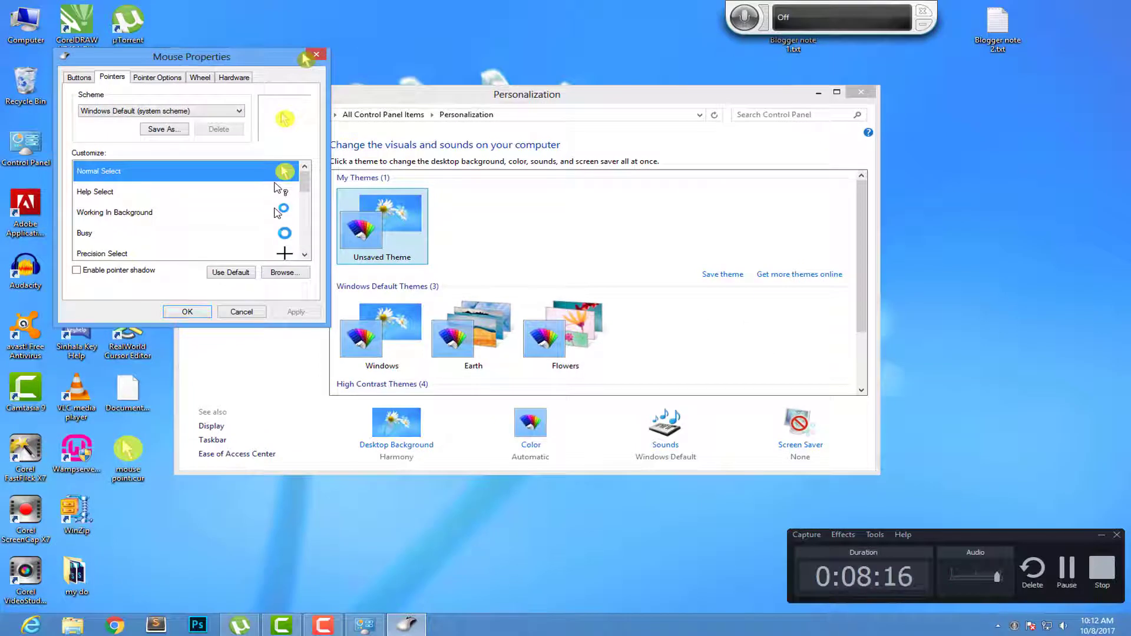
{"action": "left_click", "coordinate": [191, 314]}
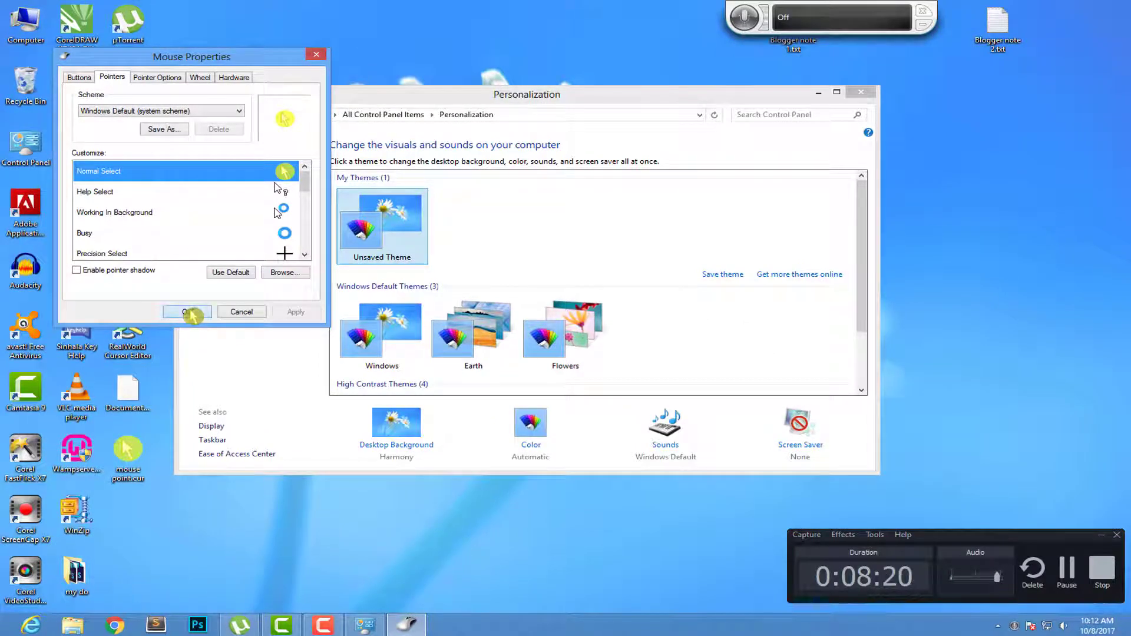
{"action": "left_click", "coordinate": [869, 94]}
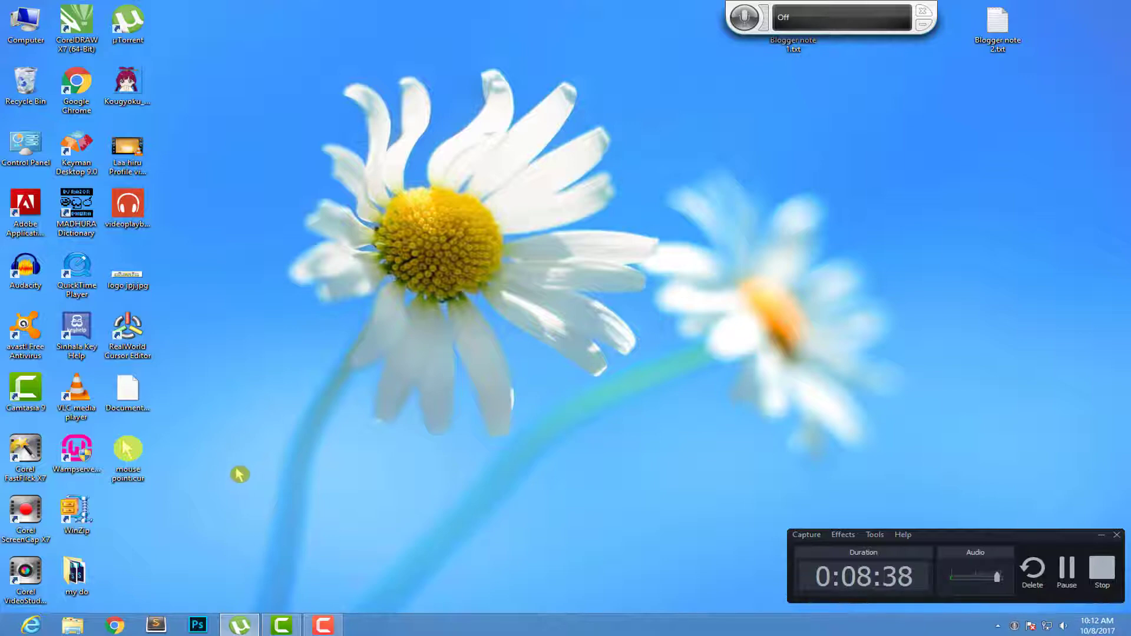
Restore the default Normal Select pointer in the Windows mouse settings, apply it and close the personalization settings.
{"action": "right_click", "coordinate": [429, 260]}
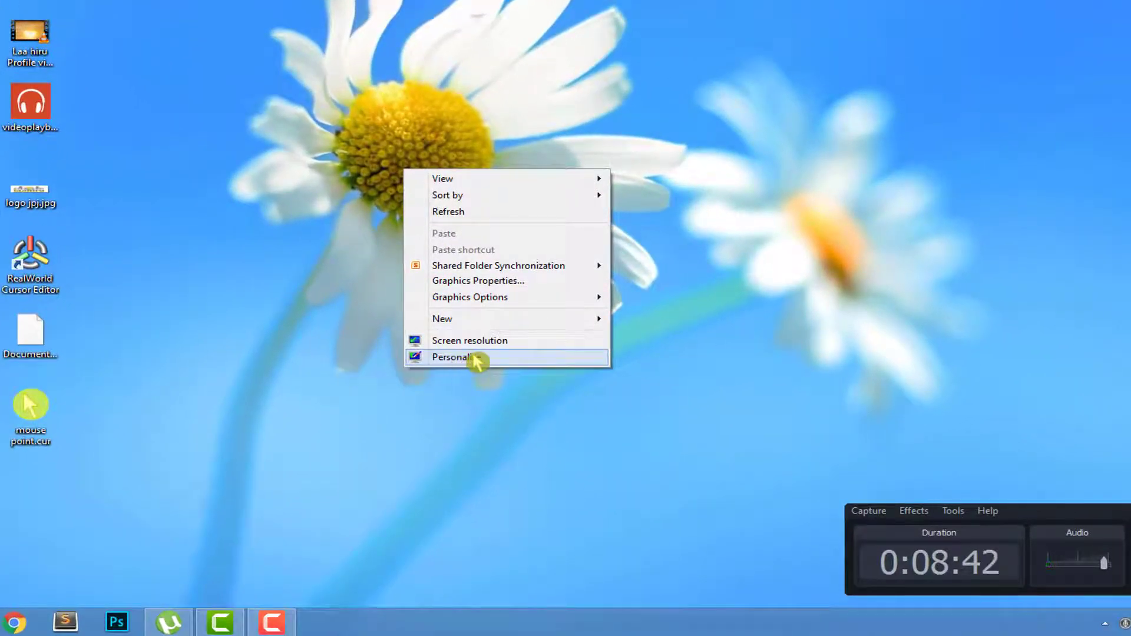
{"action": "left_click", "coordinate": [474, 357]}
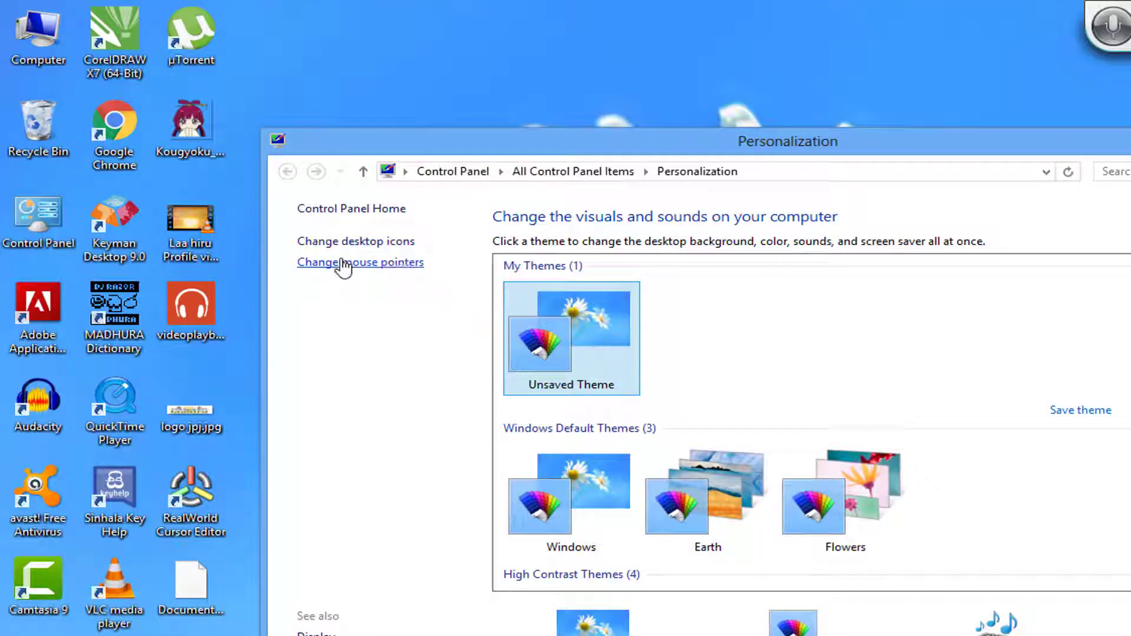
{"action": "left_click", "coordinate": [397, 270]}
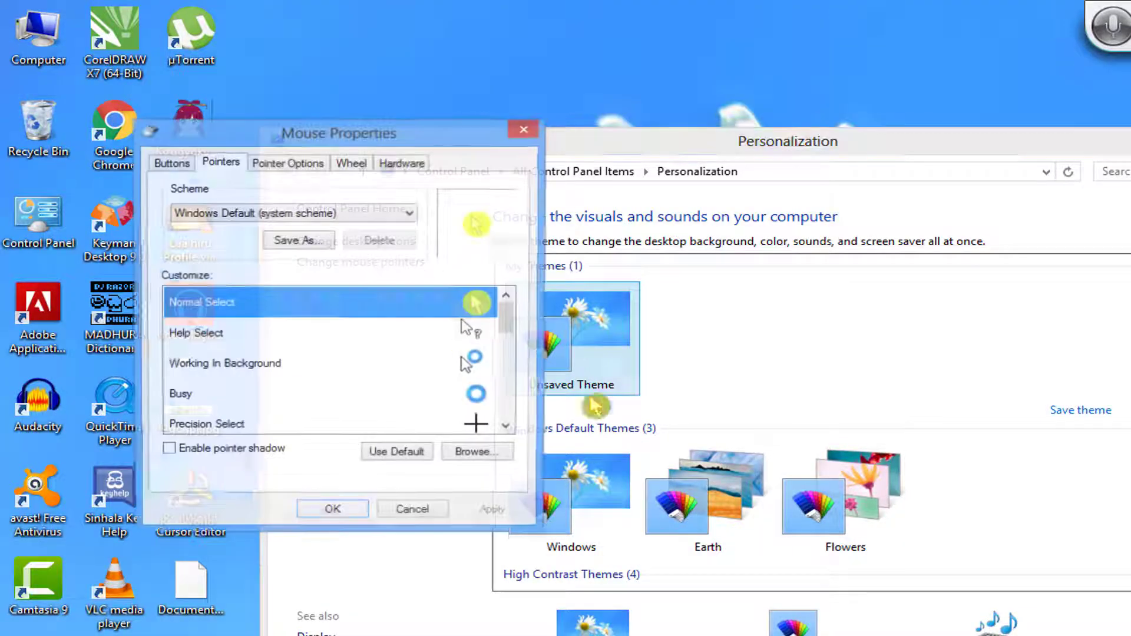
{"action": "left_click", "coordinate": [404, 454]}
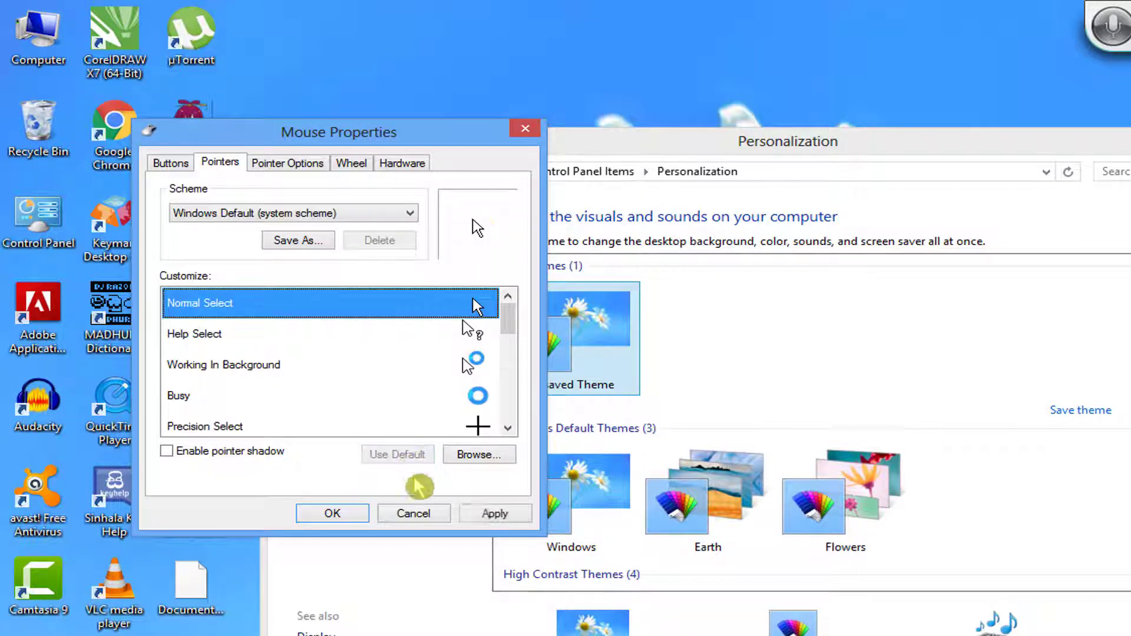
{"action": "left_click", "coordinate": [498, 515]}
{"action": "left_click", "coordinate": [346, 521]}
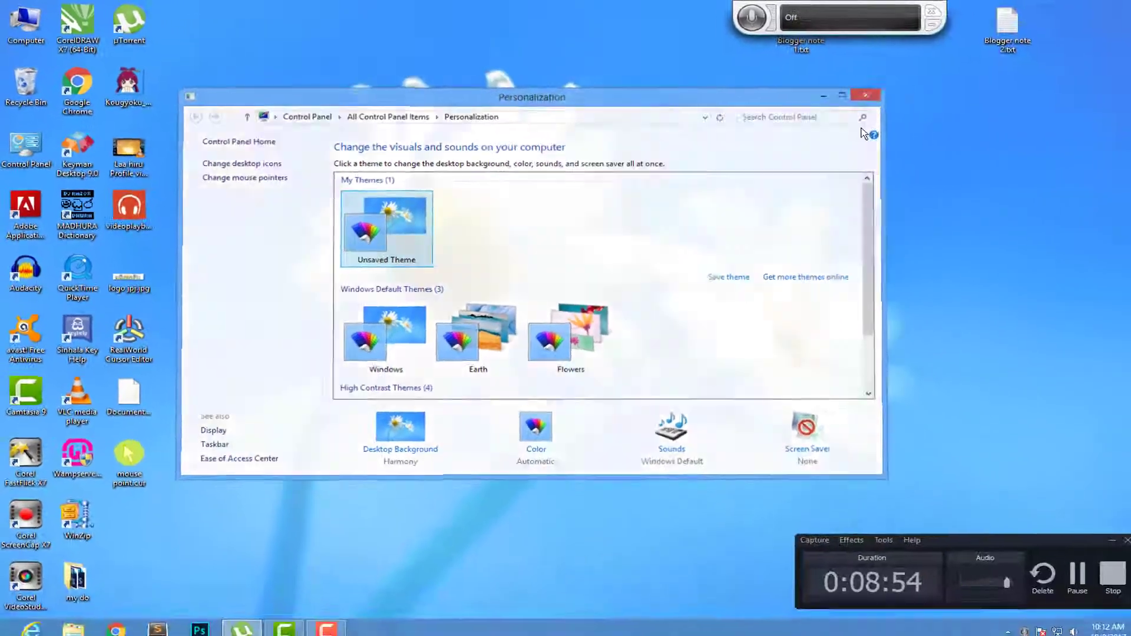
{"action": "key", "text": "alt+F4"}
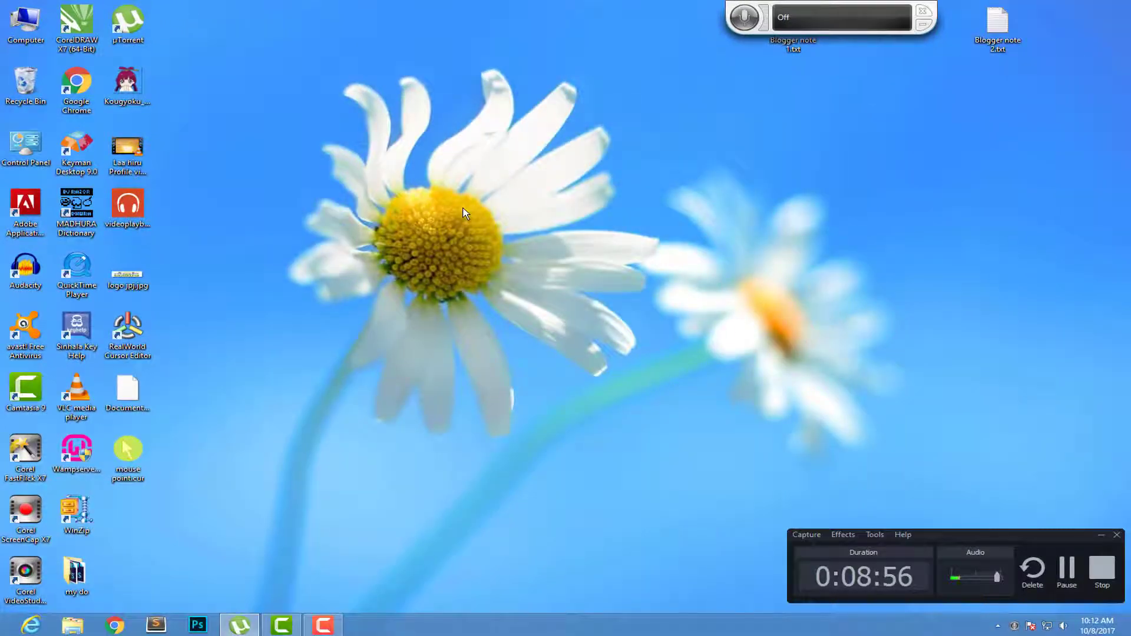